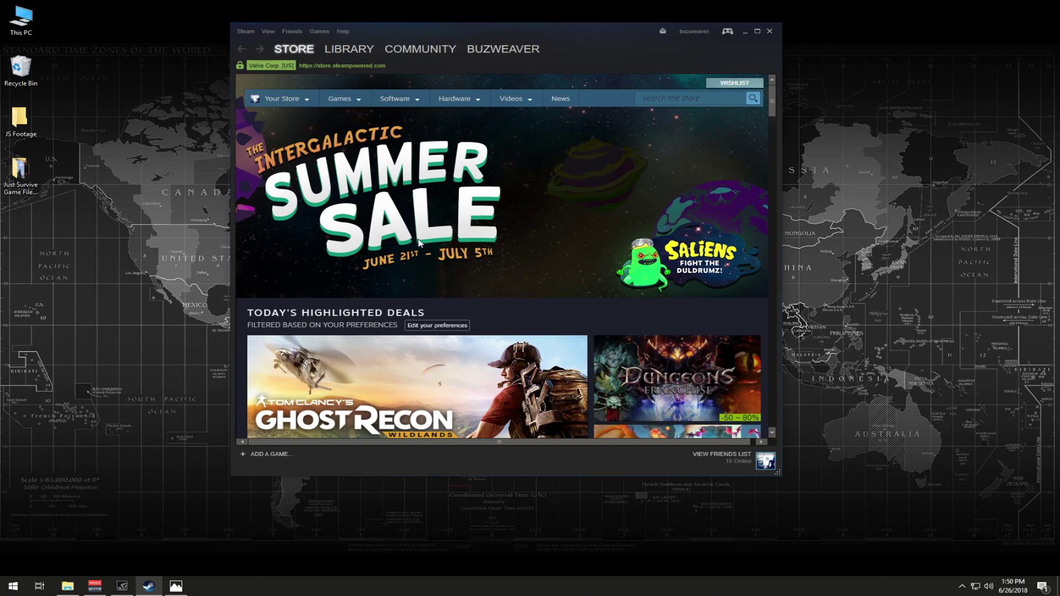
Open the properties of Just Survive from the games library.
{"action": "mouse_move", "coordinate": [365, 50]}
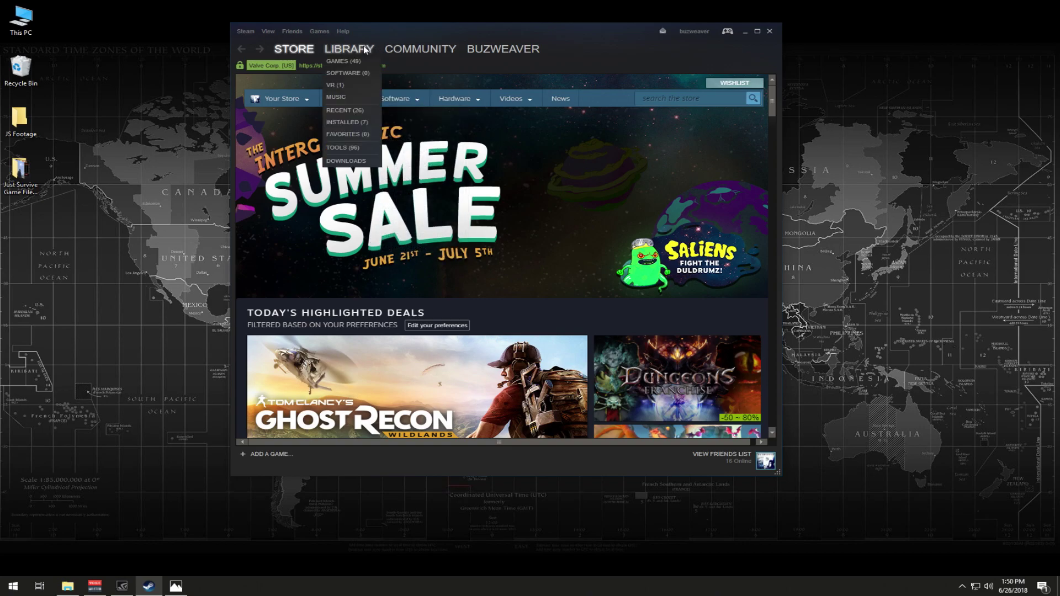
{"action": "left_click", "coordinate": [350, 62]}
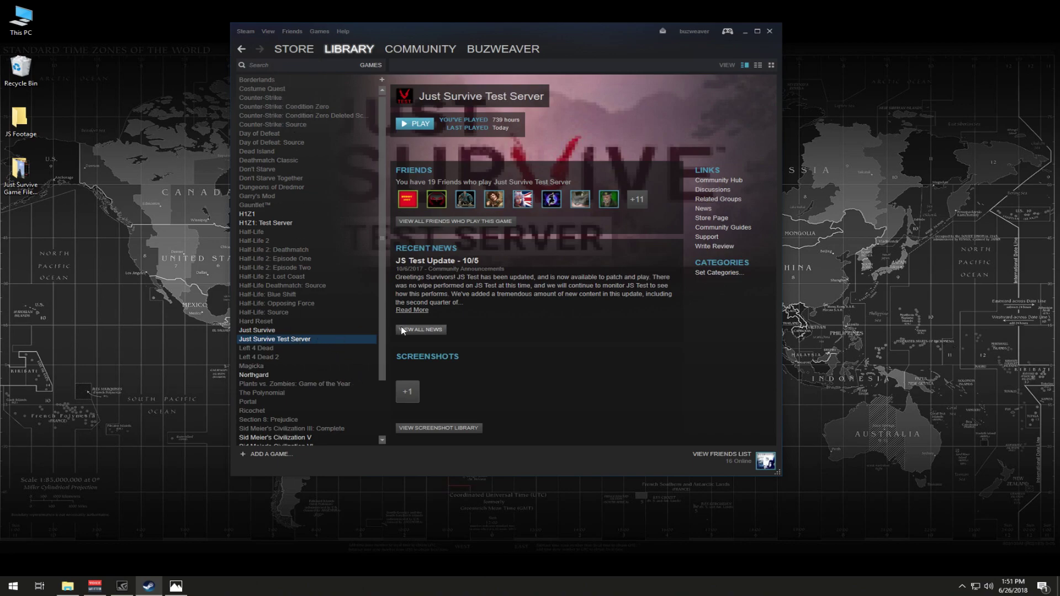
{"action": "left_click", "coordinate": [268, 331]}
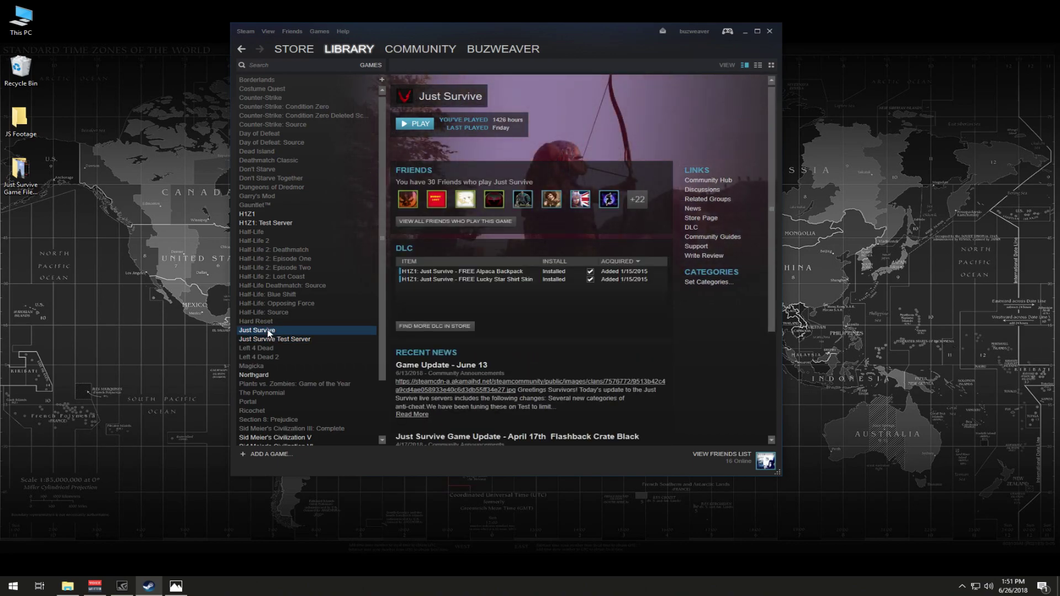
{"action": "right_click", "coordinate": [268, 333]}
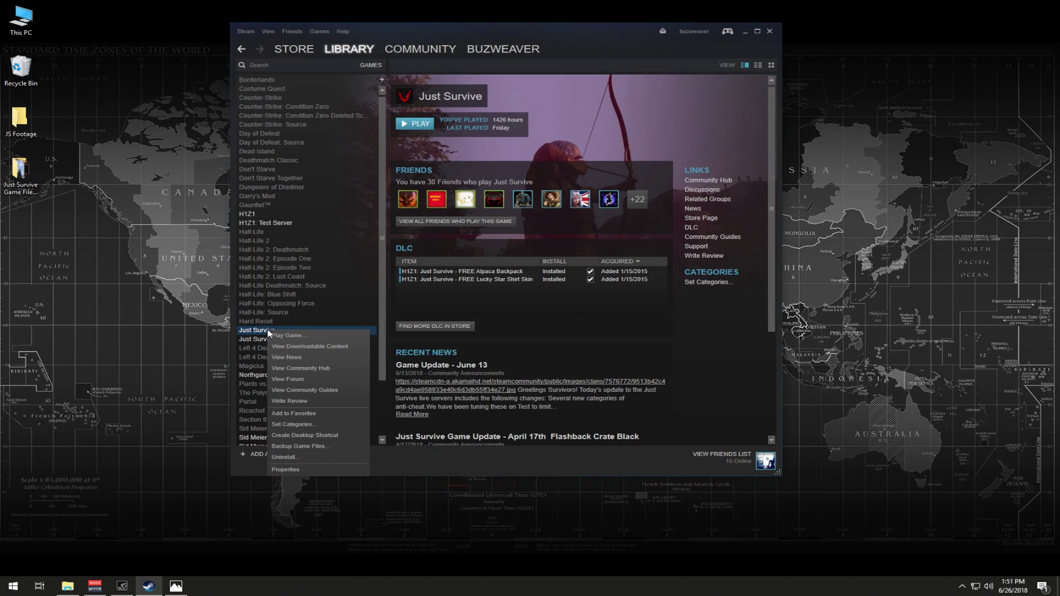
{"action": "left_click", "coordinate": [284, 470]}
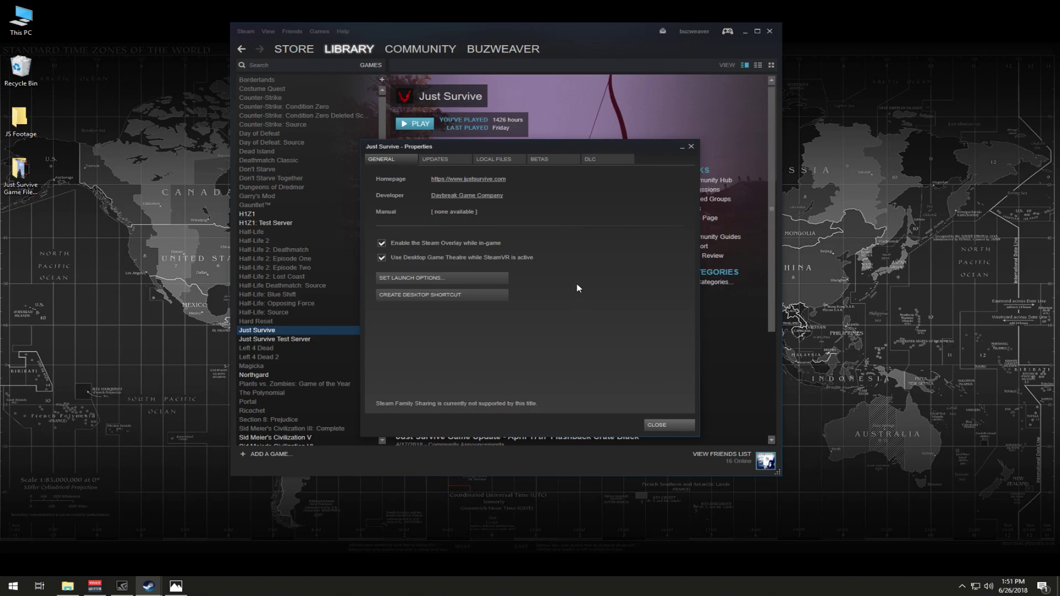
Browse the local files of Just Survive and move the folder window to the middle of the desktop.
{"action": "left_click", "coordinate": [494, 160]}
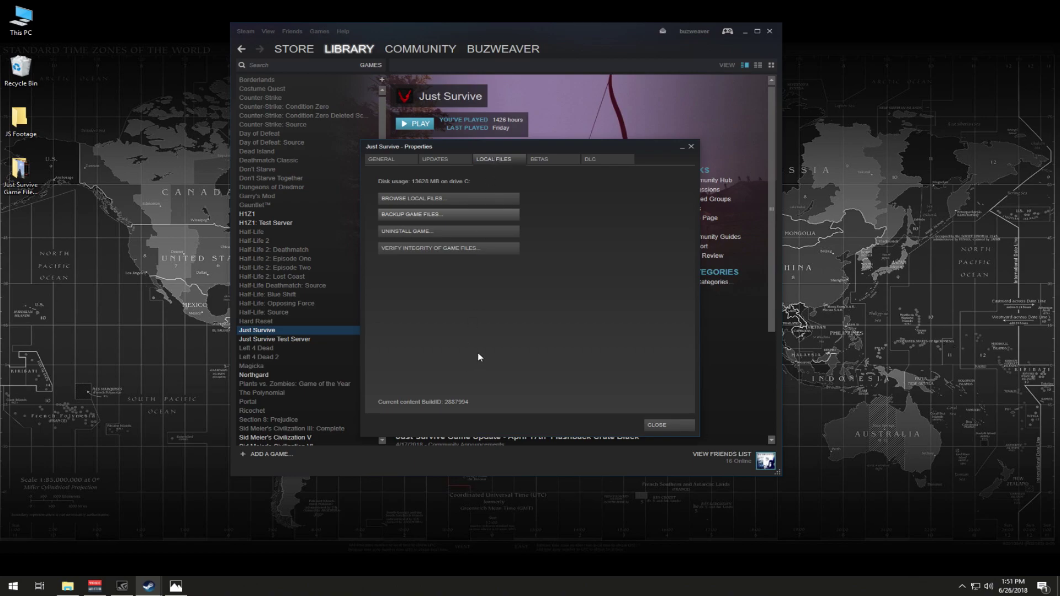
{"action": "left_click", "coordinate": [441, 201]}
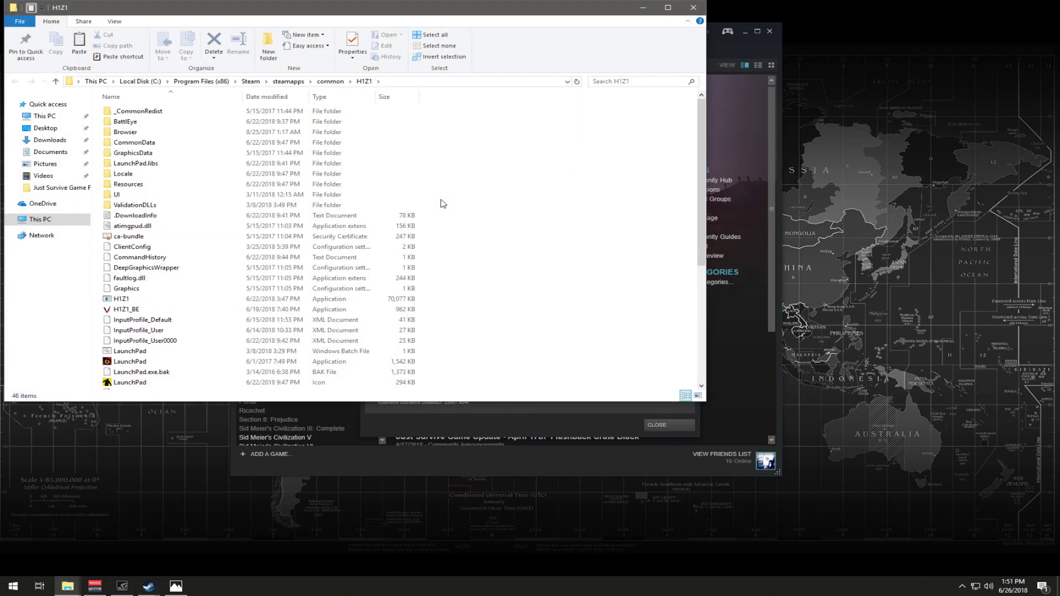
{"action": "left_click_drag", "start_coordinate": [378, 13], "coordinate": [581, 72]}
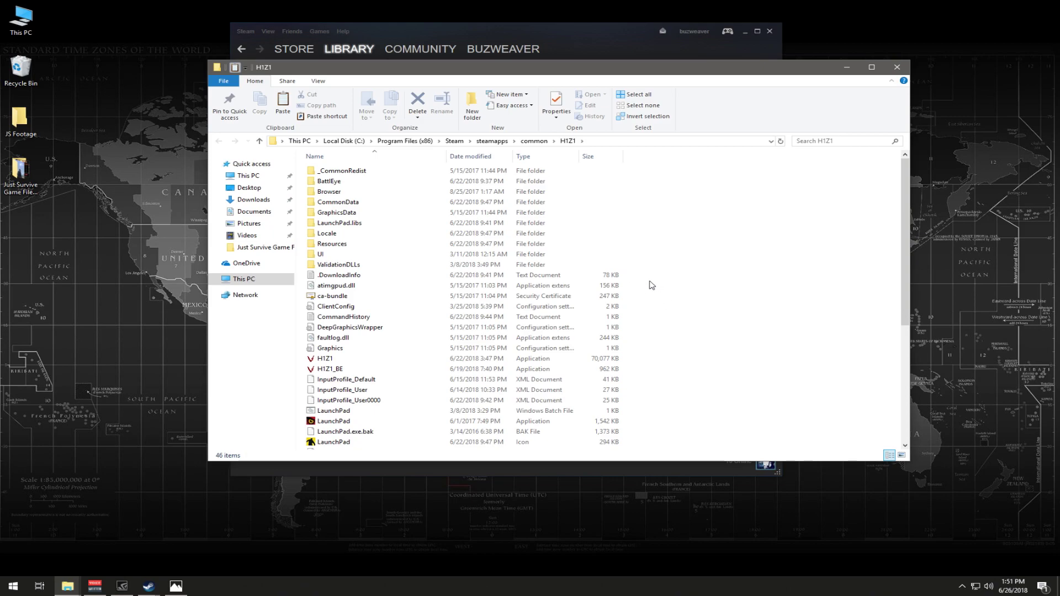
Open the UserOptions configuration file in the H1Z1 folder, review its settings from start to end, and close it.
{"action": "scroll", "coordinate": [652, 283], "scroll_direction": "down", "scroll_amount": 2}
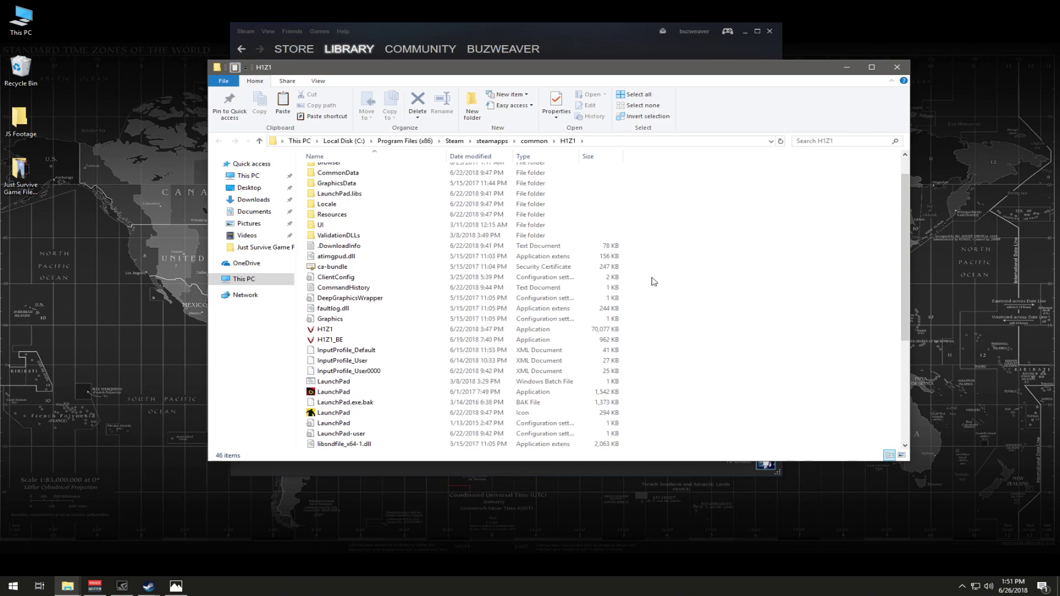
{"action": "scroll", "coordinate": [654, 282], "scroll_direction": "down", "scroll_amount": 4}
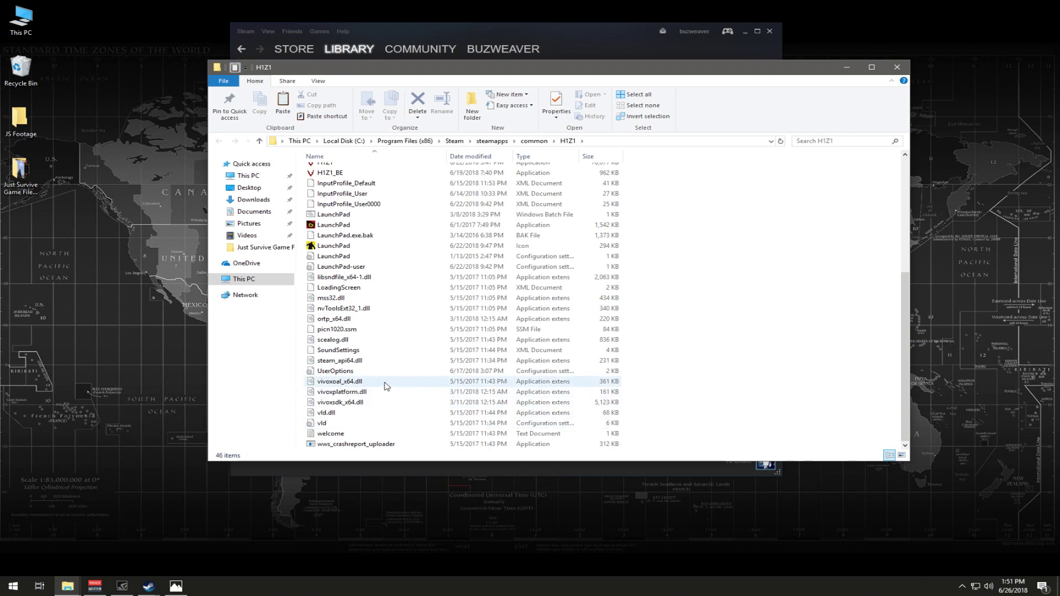
{"action": "double_click", "coordinate": [343, 374]}
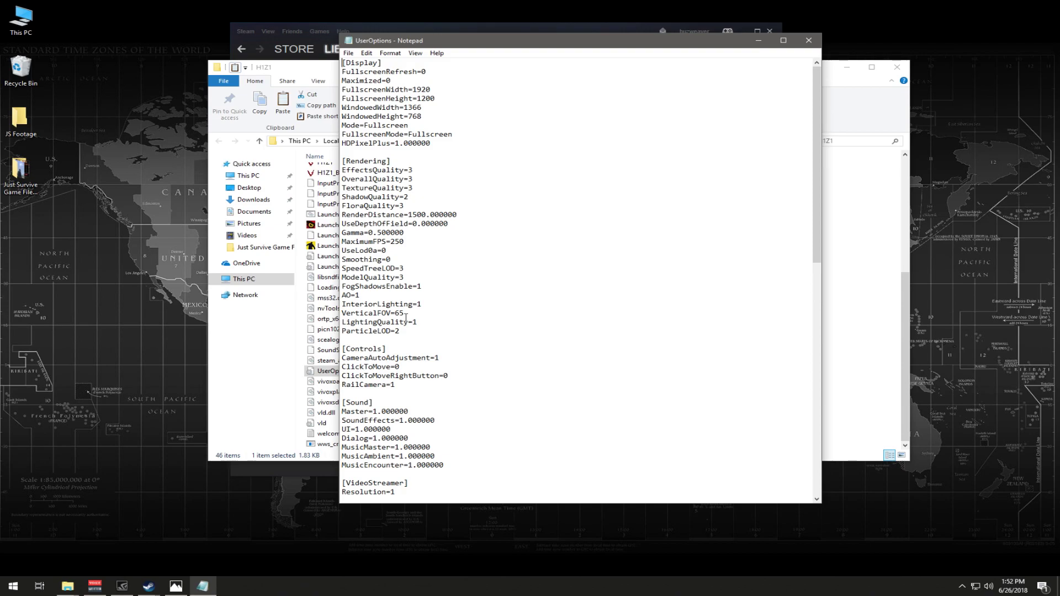
{"action": "scroll", "coordinate": [406, 318], "scroll_direction": "down", "scroll_amount": 9}
{"action": "scroll", "coordinate": [451, 400], "scroll_direction": "down", "scroll_amount": 6}
{"action": "scroll", "coordinate": [524, 301], "scroll_direction": "up", "scroll_amount": 15}
{"action": "left_click", "coordinate": [809, 41]}
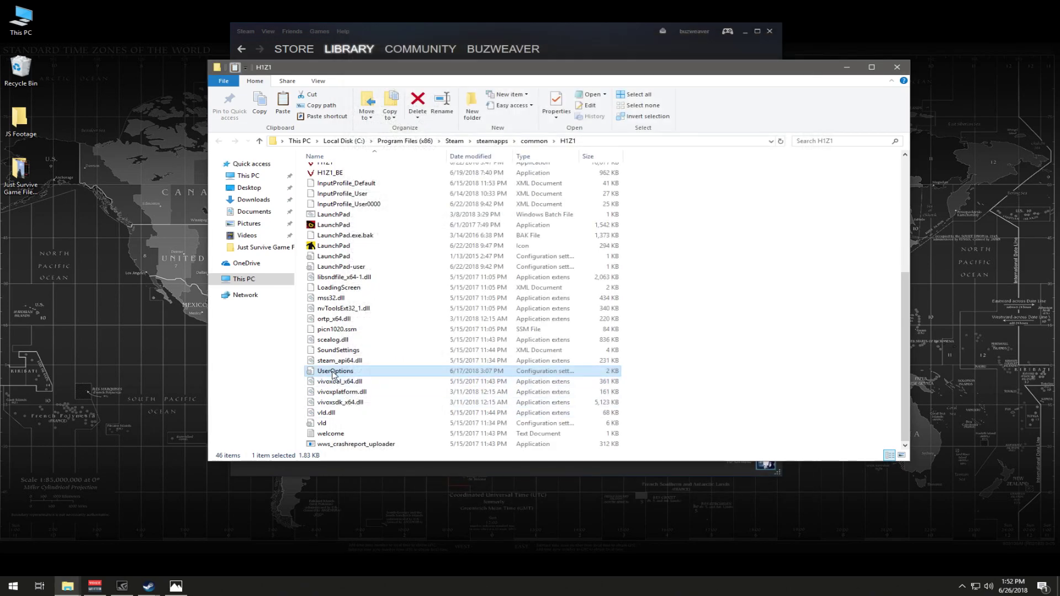
{"action": "right_click", "coordinate": [331, 375]}
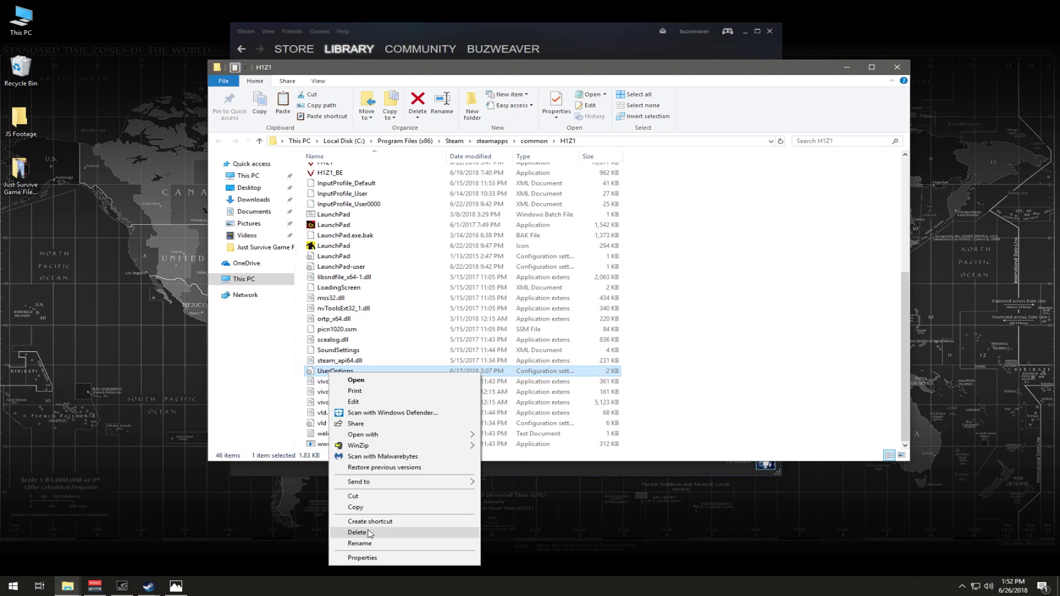
{"action": "left_click", "coordinate": [692, 320]}
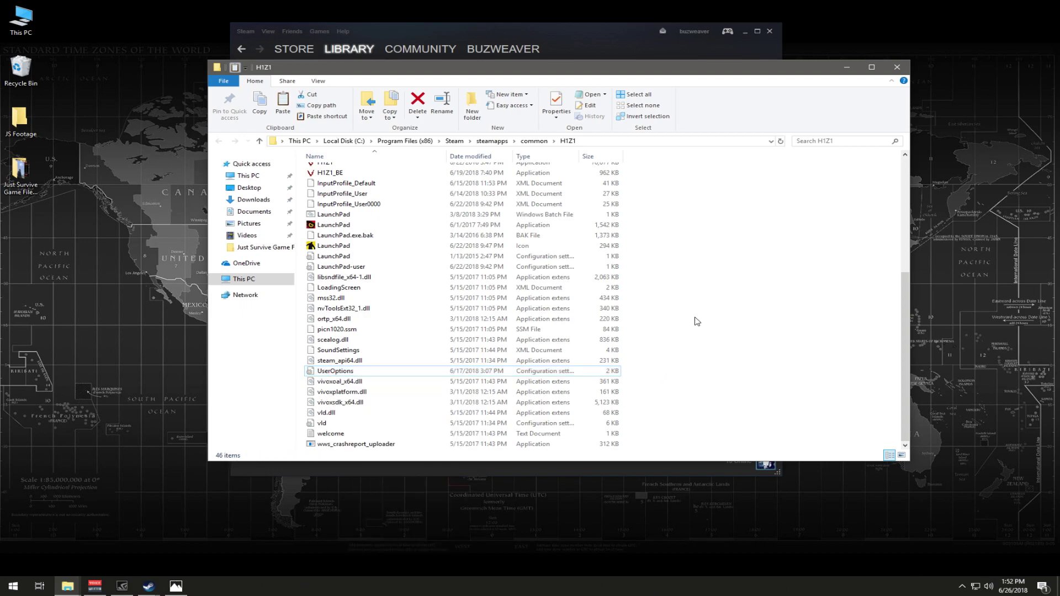
{"action": "left_click", "coordinate": [342, 375]}
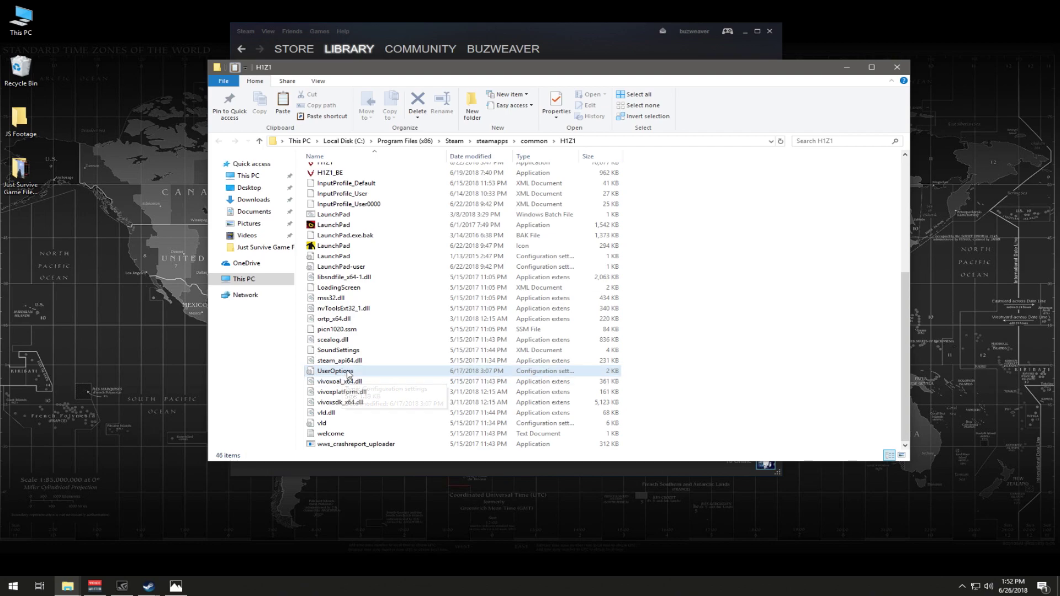
{"action": "scroll", "coordinate": [343, 376], "scroll_direction": "up", "scroll_amount": 7}
{"action": "left_click", "coordinate": [317, 369]}
{"action": "scroll", "coordinate": [422, 329], "scroll_direction": "down", "scroll_amount": 6}
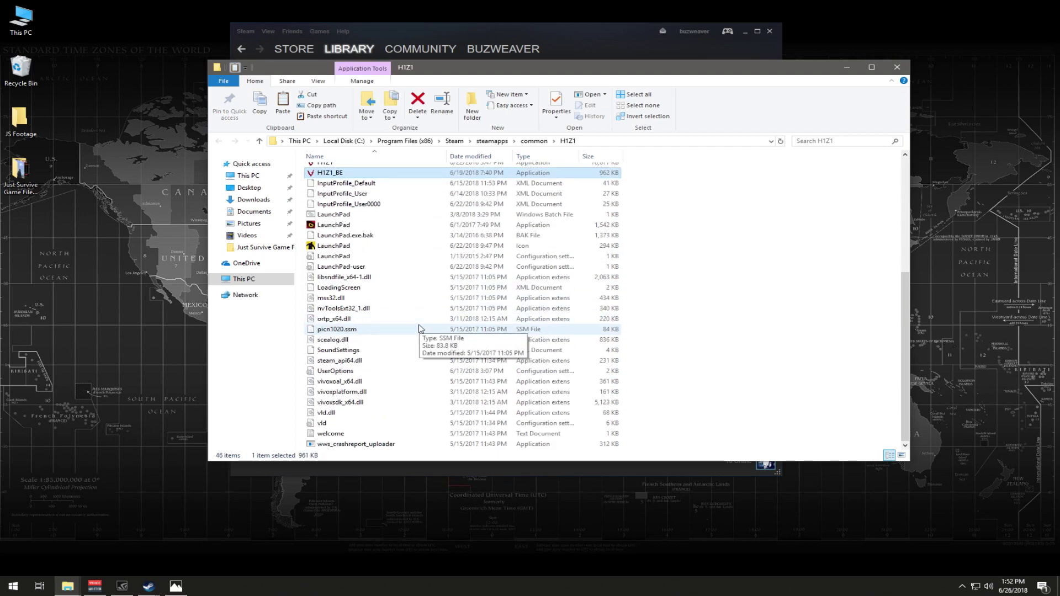
Try inserting "Windowed" before Fullscreen in the Mode line of UserOptions, remove it again, and close the file without saving.
{"action": "double_click", "coordinate": [356, 372]}
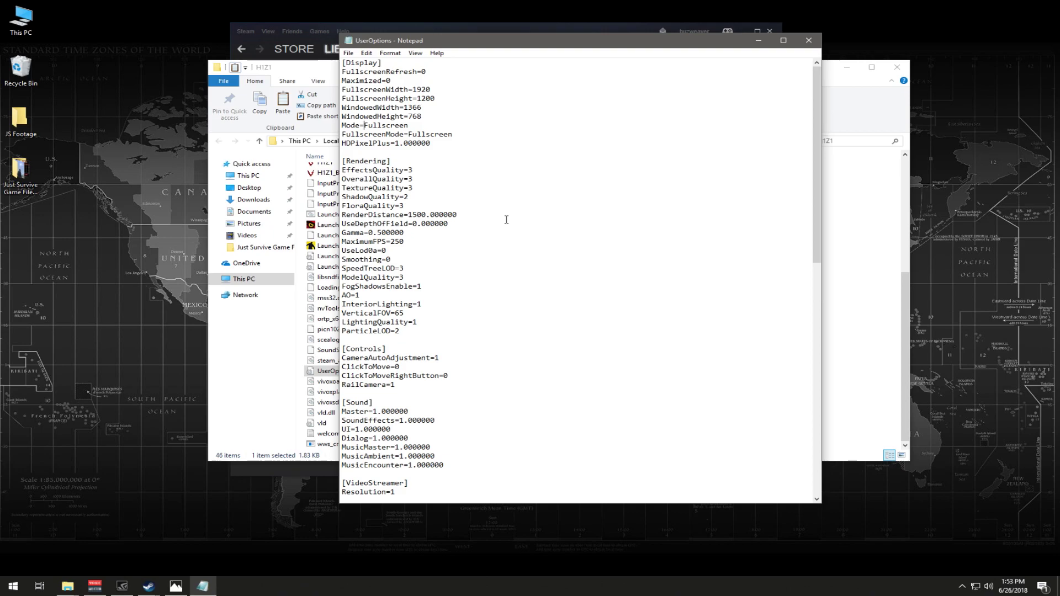
{"action": "type", "text": "Windowe"}
{"action": "type", "text": "d"}
{"action": "key", "text": "BackSpace"}
{"action": "key", "text": "BackSpace"}
{"action": "key", "text": "BackSpace"}
{"action": "key", "text": "BackSpace"}
{"action": "key", "text": "BackSpace"}
{"action": "key", "text": "BackSpace"}
{"action": "key", "text": "BackSpace"}
{"action": "key", "text": "BackSpace"}
{"action": "scroll", "coordinate": [599, 243], "scroll_direction": "down", "scroll_amount": 1}
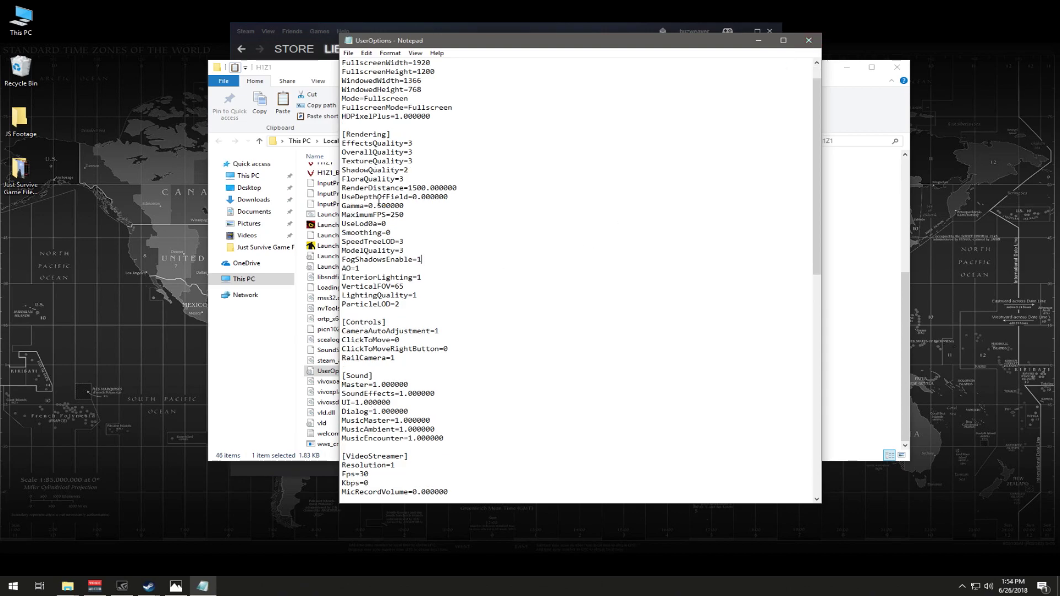
{"action": "left_click", "coordinate": [808, 40]}
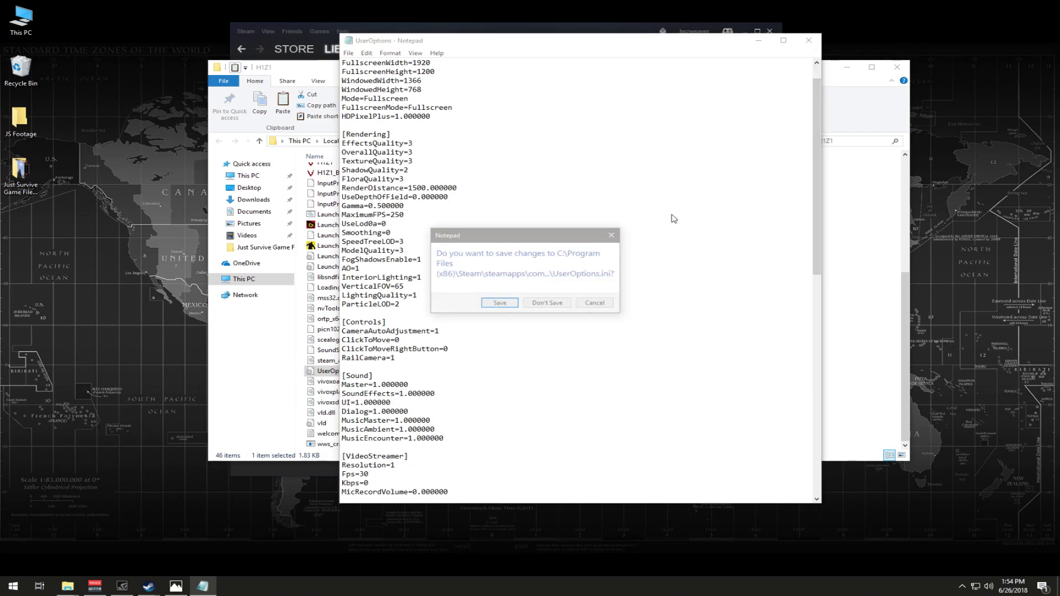
{"action": "left_click", "coordinate": [559, 304]}
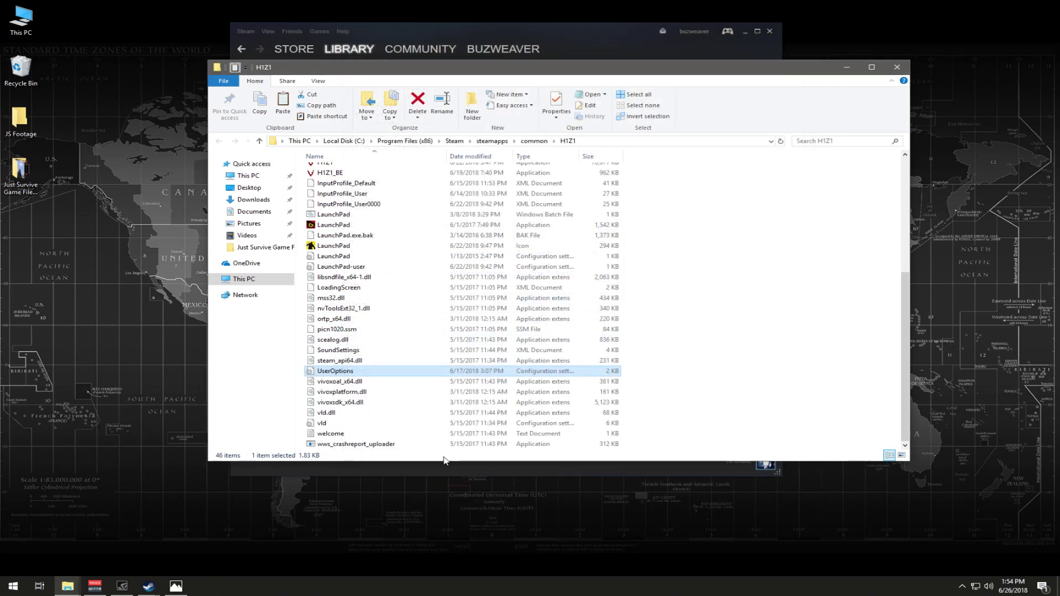
Turn off the Read-only attribute of the UserOptions file and apply the change.
{"action": "right_click", "coordinate": [333, 372]}
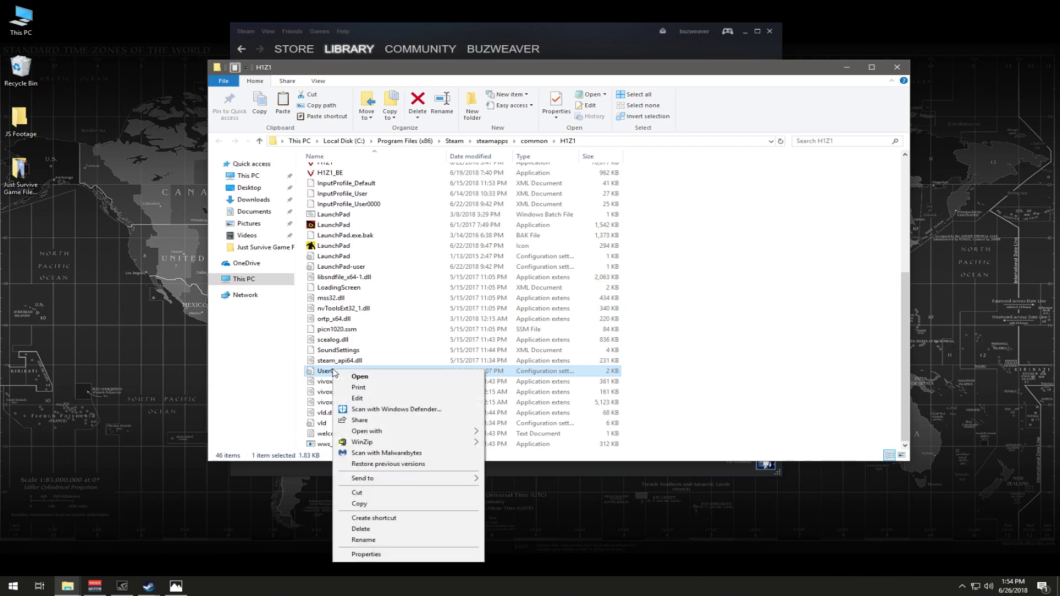
{"action": "left_click", "coordinate": [366, 554]}
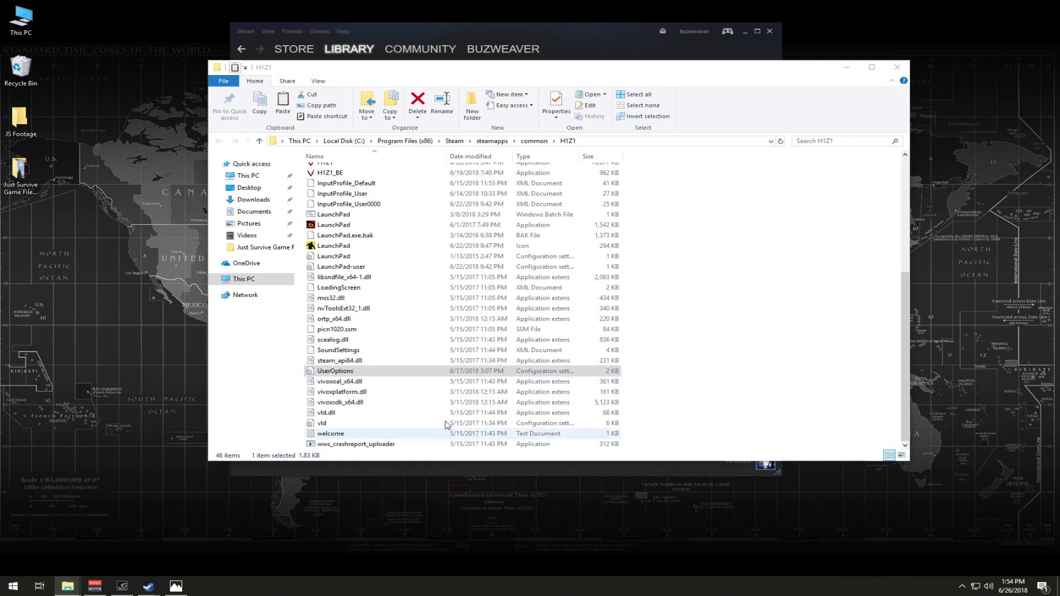
{"action": "left_click_drag", "start_coordinate": [463, 339], "coordinate": [491, 148]}
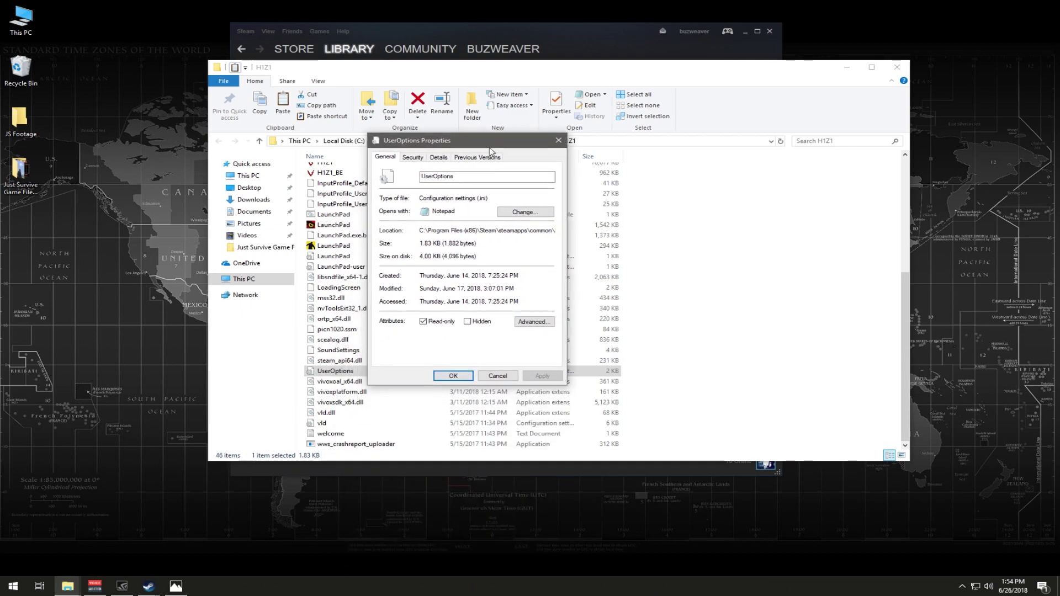
{"action": "left_click", "coordinate": [424, 322]}
{"action": "left_click", "coordinate": [542, 376]}
{"action": "left_click", "coordinate": [452, 376]}
Set Mode to WindowedFullscreen in the Display section of UserOptions, save the file, and close it.
{"action": "double_click", "coordinate": [441, 371]}
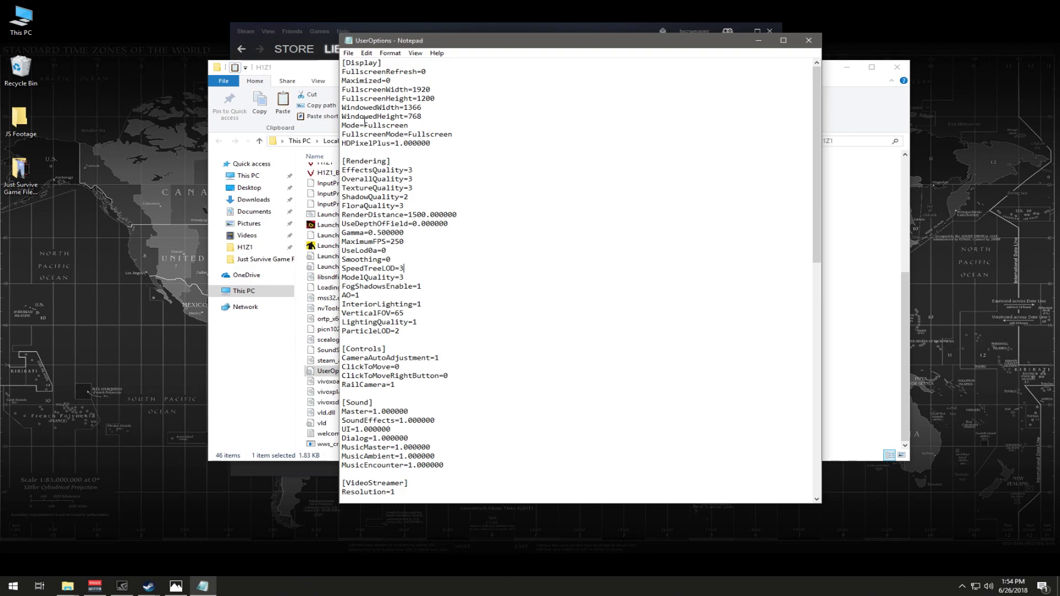
{"action": "type", "text": "Windowed"}
{"action": "left_click", "coordinate": [355, 57]}
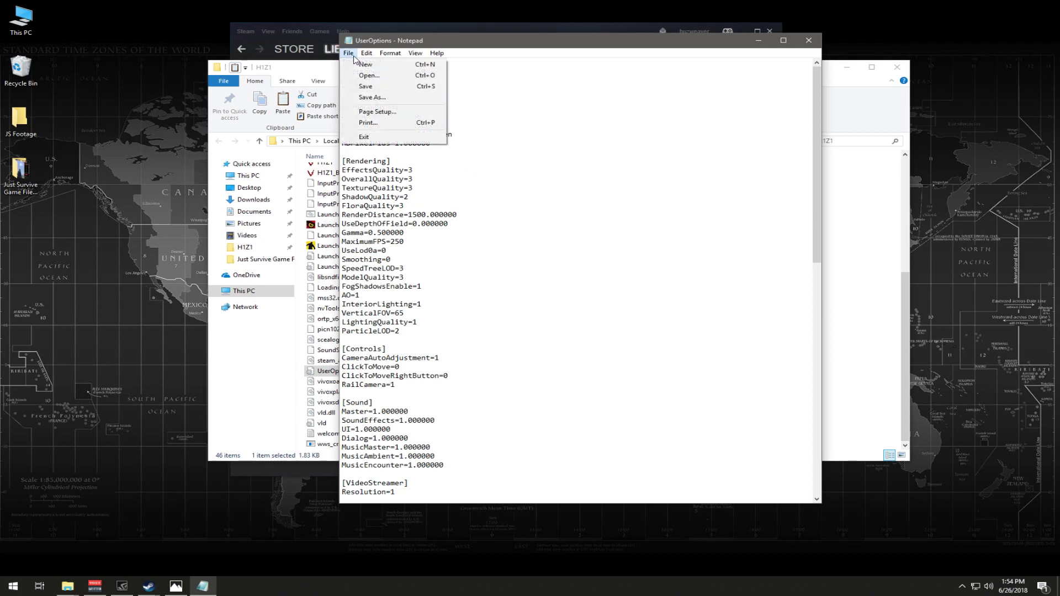
{"action": "left_click", "coordinate": [362, 89]}
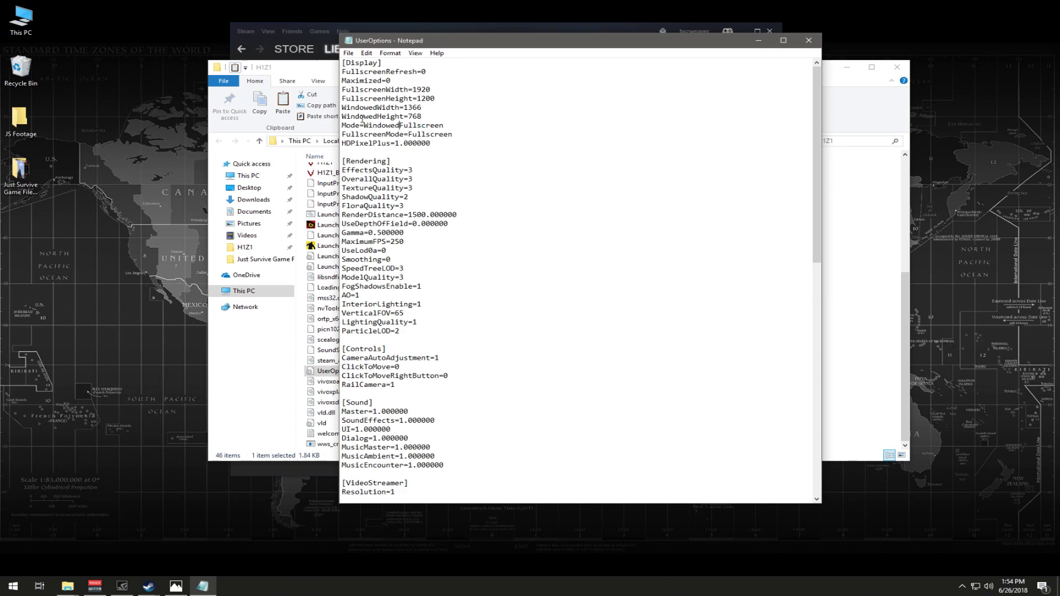
{"action": "left_click", "coordinate": [399, 126]}
{"action": "left_click", "coordinate": [348, 52]}
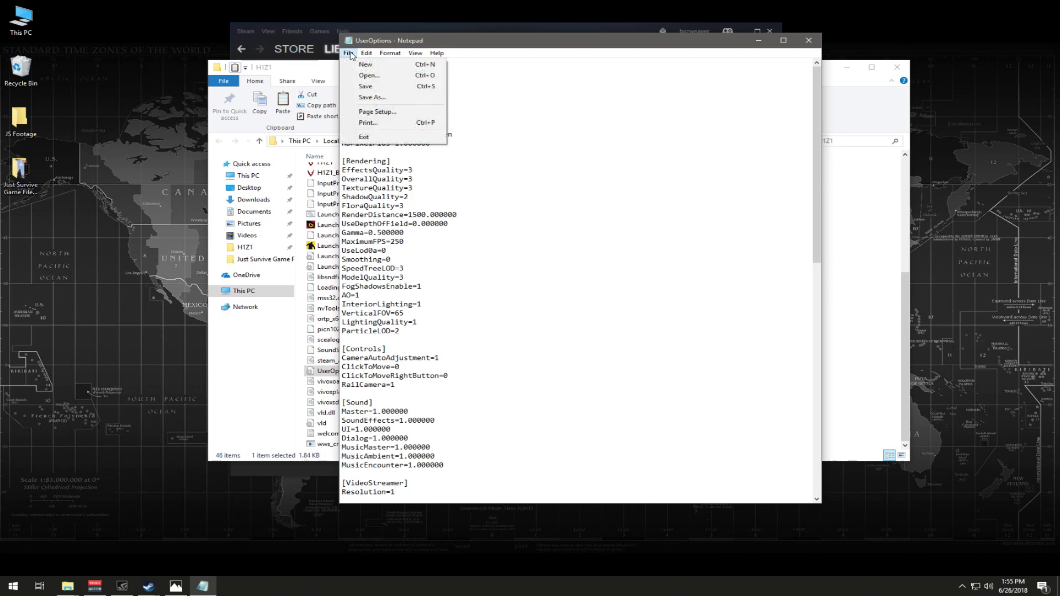
{"action": "left_click", "coordinate": [364, 86]}
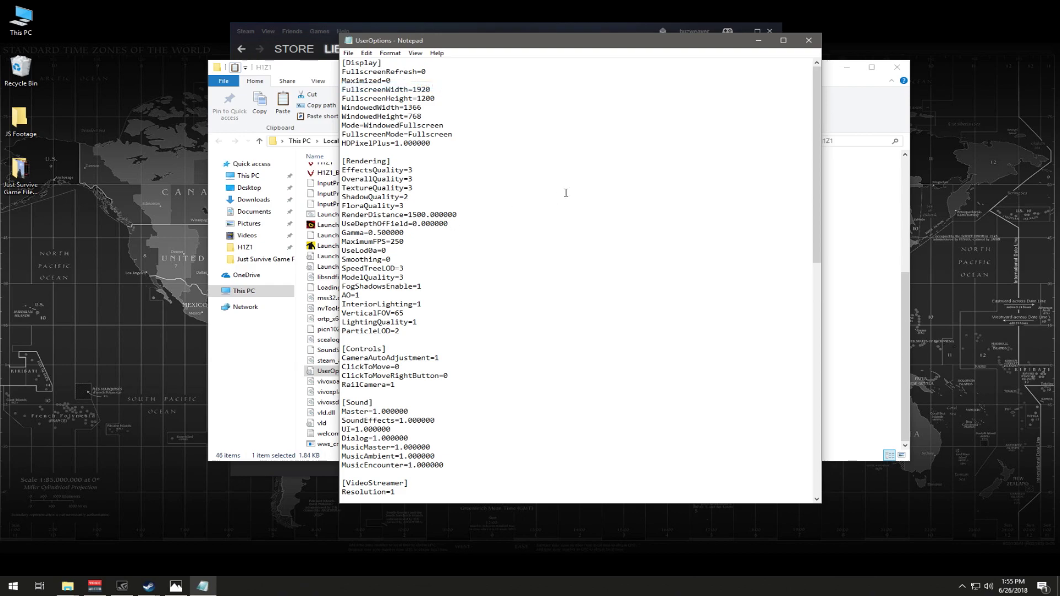
{"action": "left_click", "coordinate": [808, 40]}
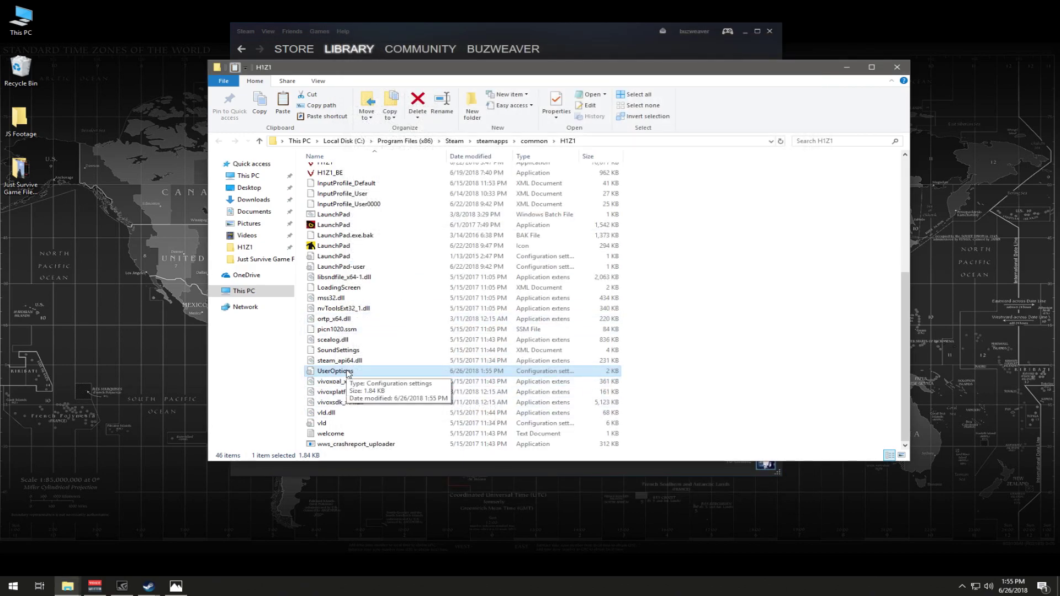
Turn on the Read-only attribute of the UserOptions file, apply it, and close the H1Z1 folder window.
{"action": "right_click", "coordinate": [349, 373]}
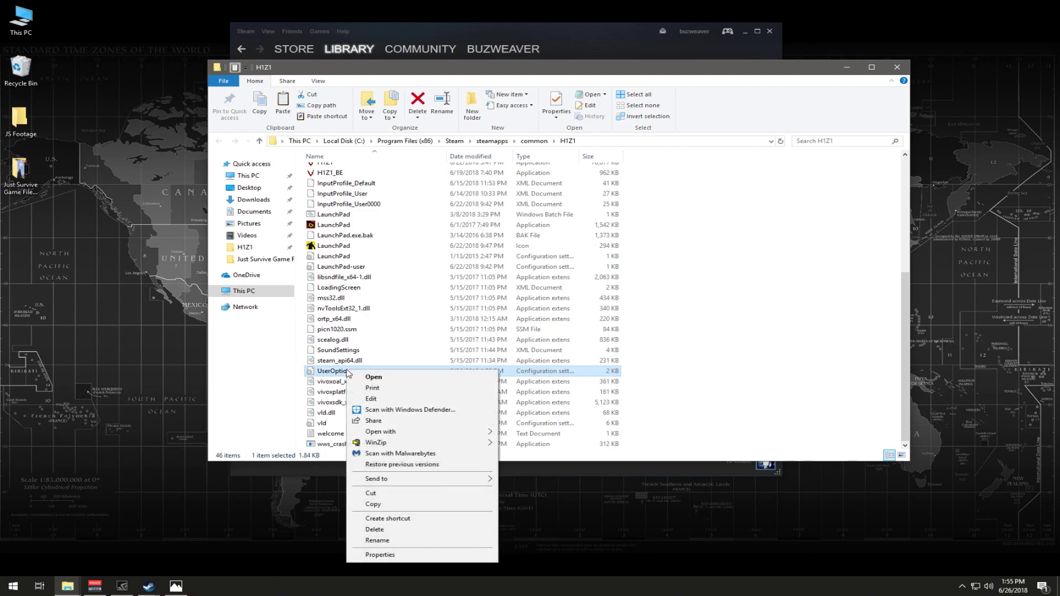
{"action": "left_click", "coordinate": [383, 555]}
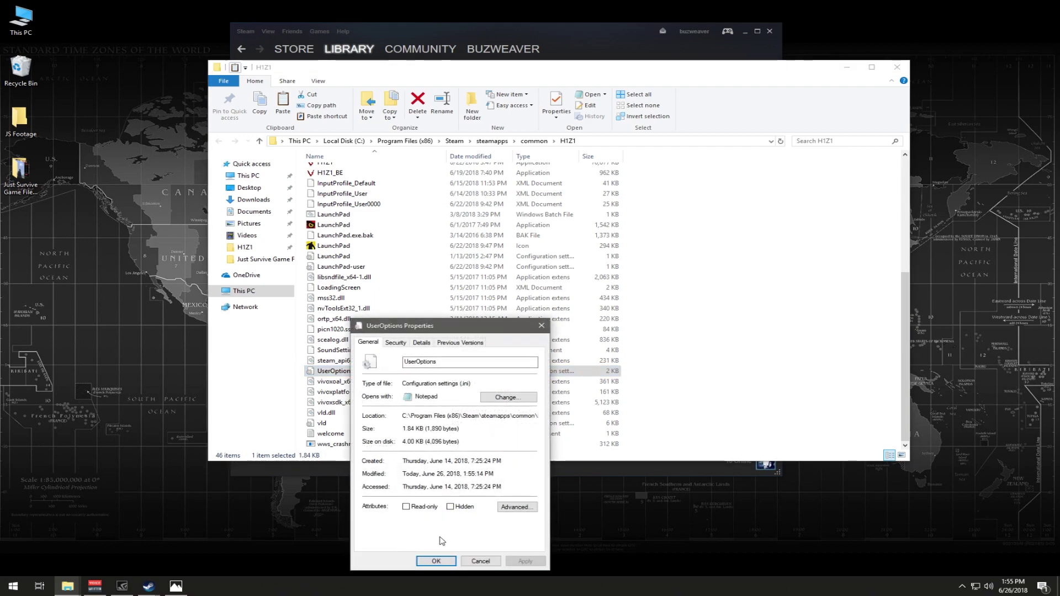
{"action": "left_click", "coordinate": [406, 507]}
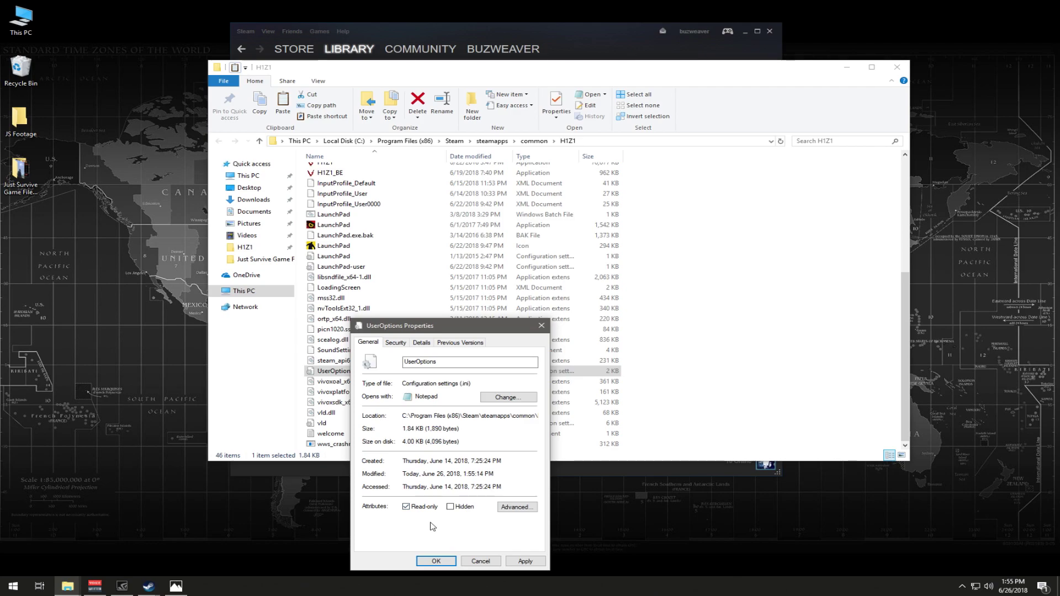
{"action": "left_click", "coordinate": [519, 562]}
{"action": "left_click", "coordinate": [436, 561]}
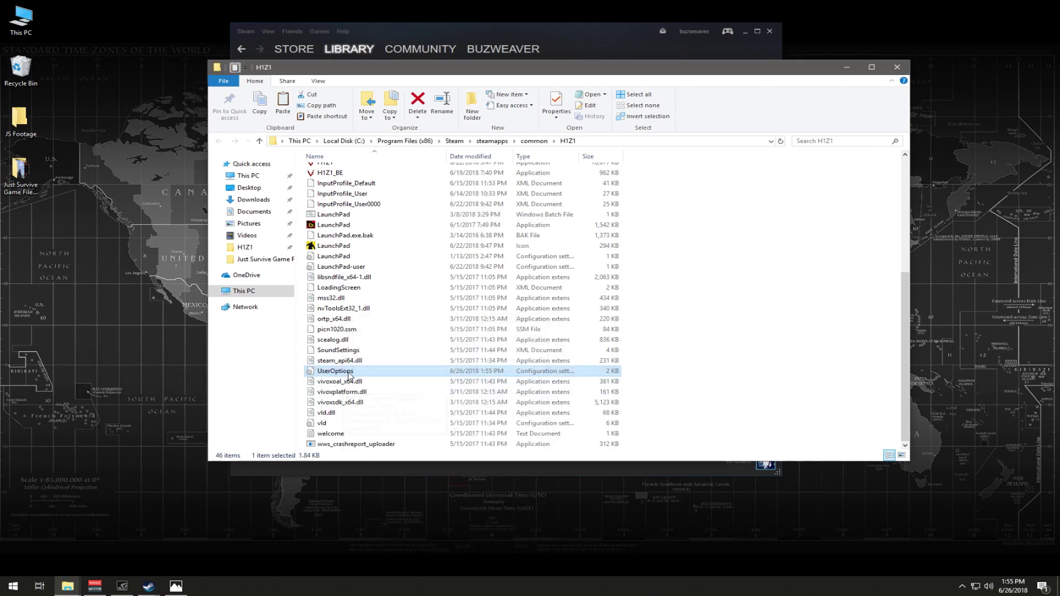
{"action": "scroll", "coordinate": [408, 384], "scroll_direction": "up", "scroll_amount": 6}
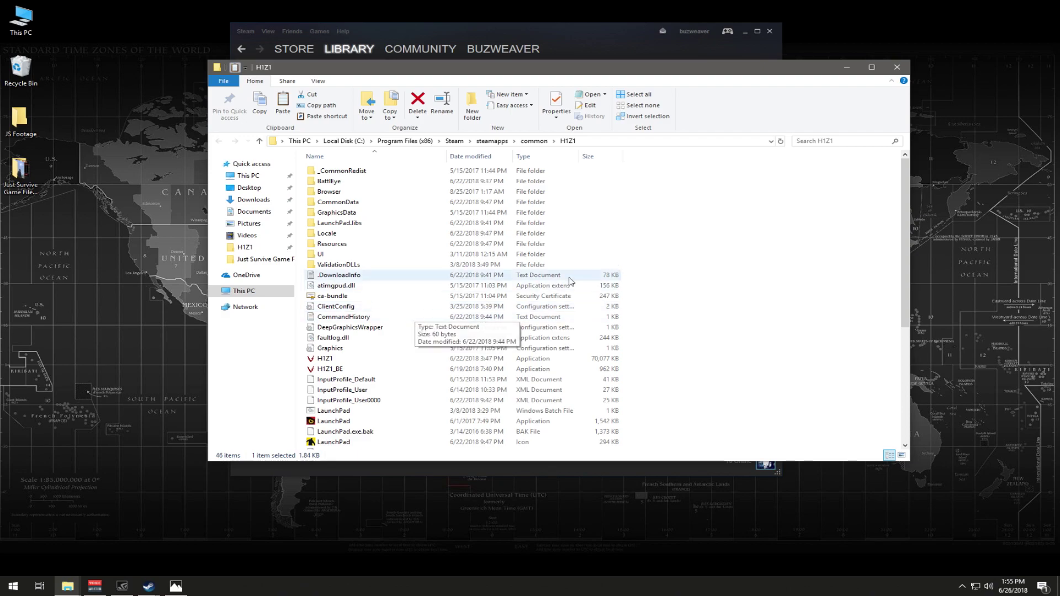
{"action": "left_click", "coordinate": [897, 67]}
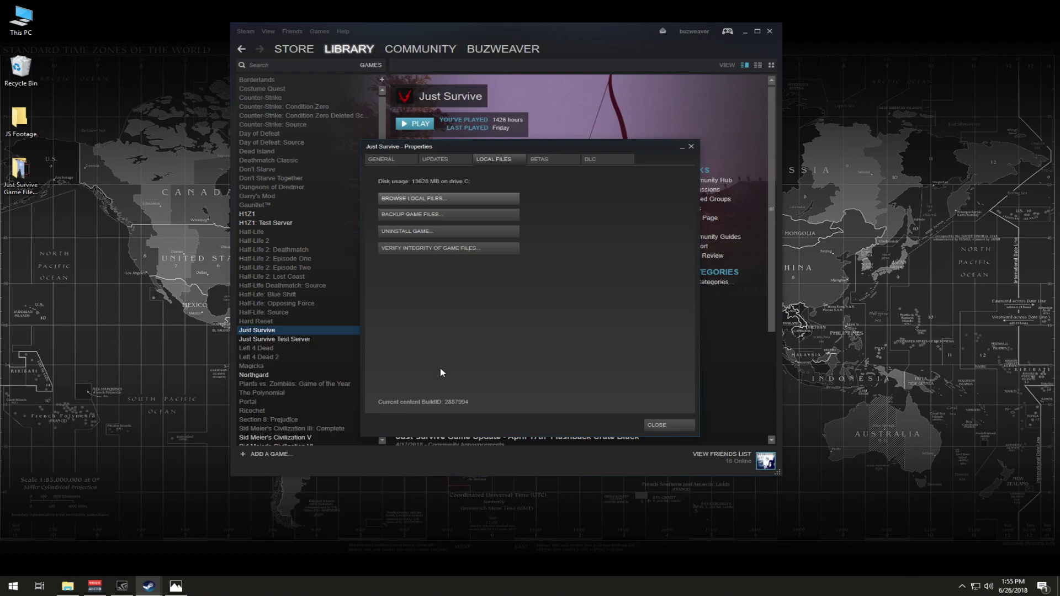
Switch to the Photos window, enlarge the Just Survive server list image to examine its string ID error entries, and close it.
{"action": "left_click", "coordinate": [176, 586]}
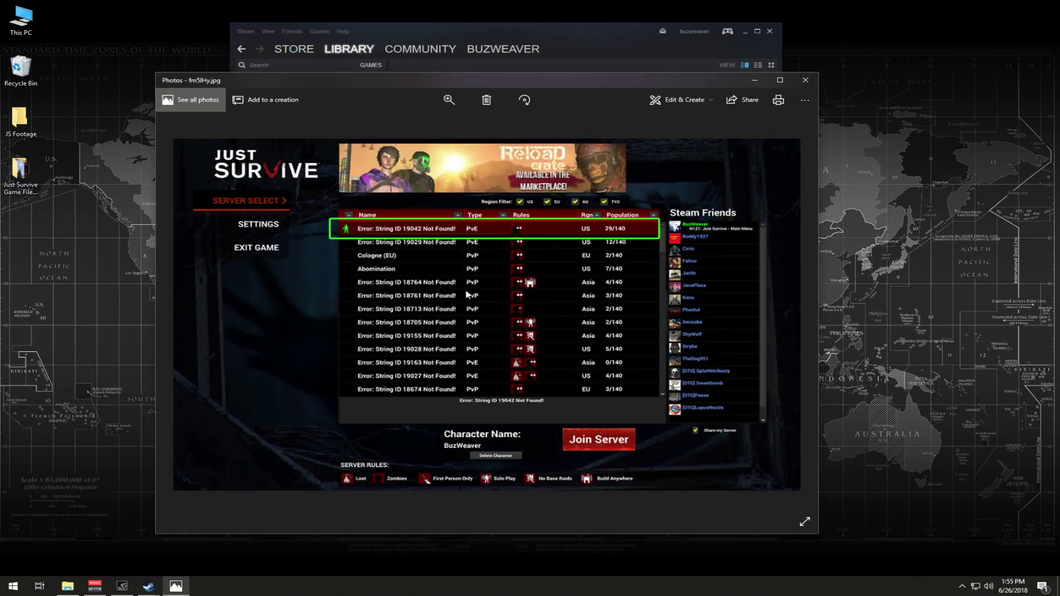
{"action": "key", "text": "Right"}
{"action": "key", "text": "Left"}
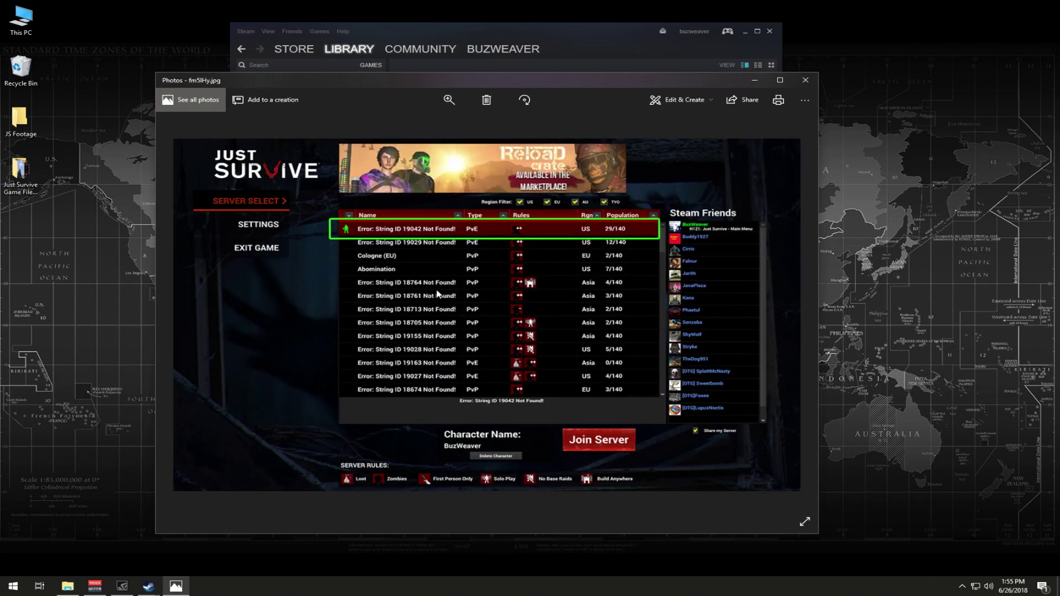
{"action": "scroll", "coordinate": [436, 296], "scroll_direction": "up", "scroll_amount": 2}
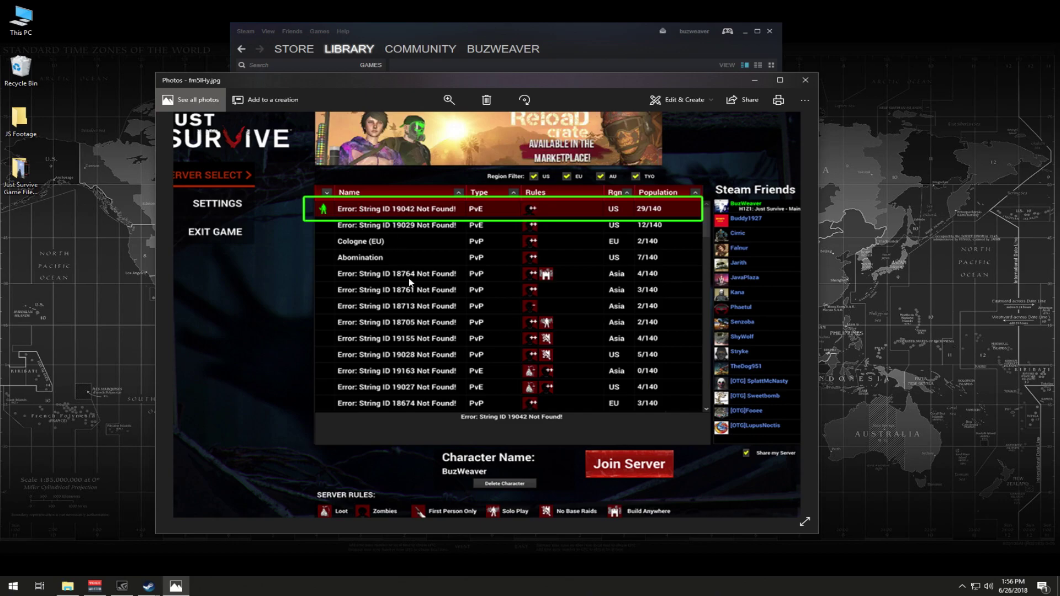
{"action": "left_click", "coordinate": [804, 80]}
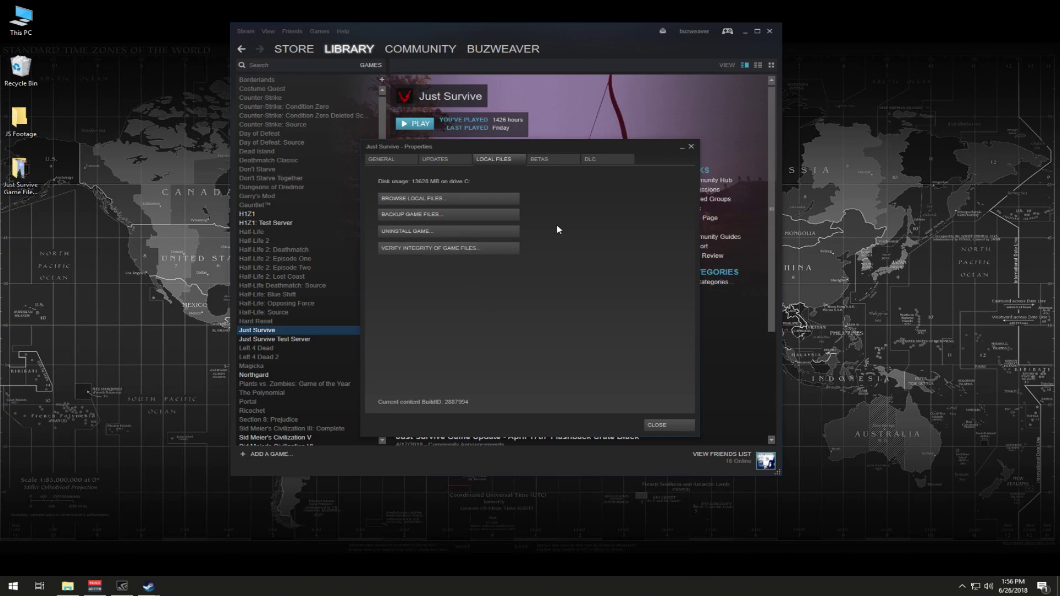
Reopen the Just Survive properties from the Steam library and start verifying the integrity of its local game files.
{"action": "left_click", "coordinate": [690, 146]}
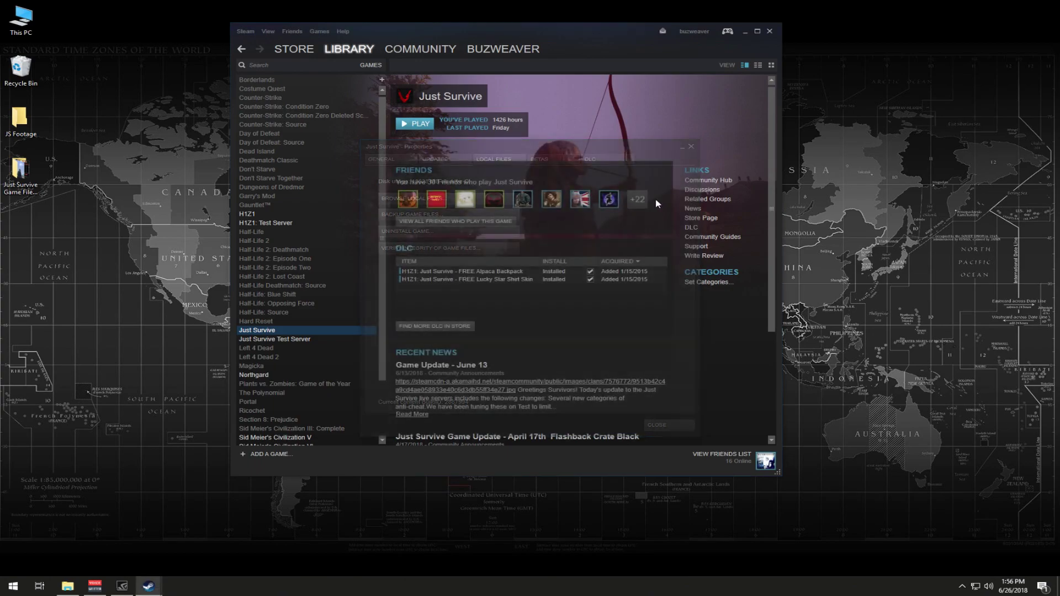
{"action": "right_click", "coordinate": [269, 333]}
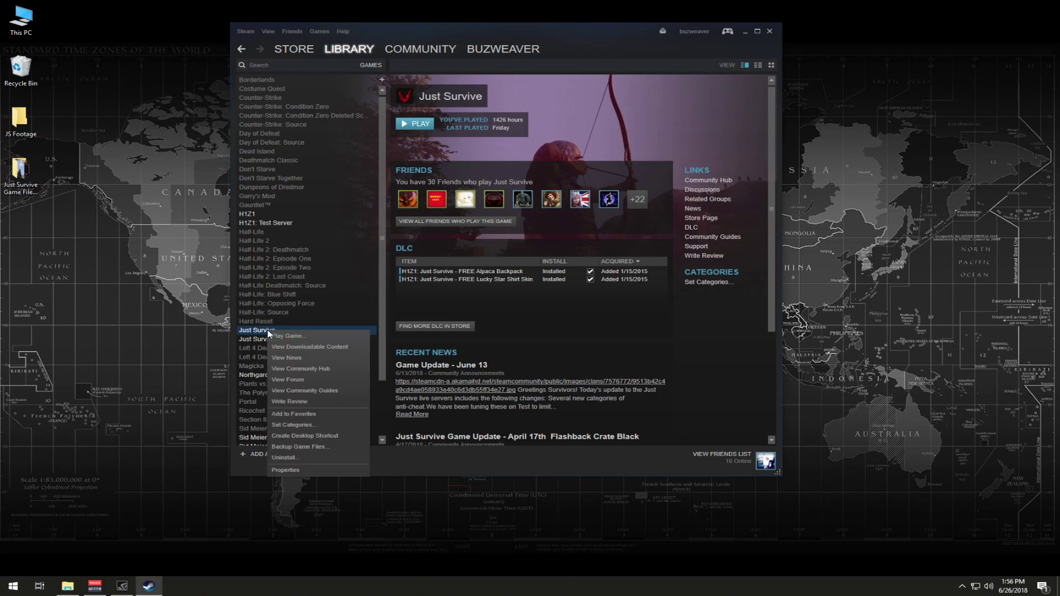
{"action": "left_click", "coordinate": [287, 470]}
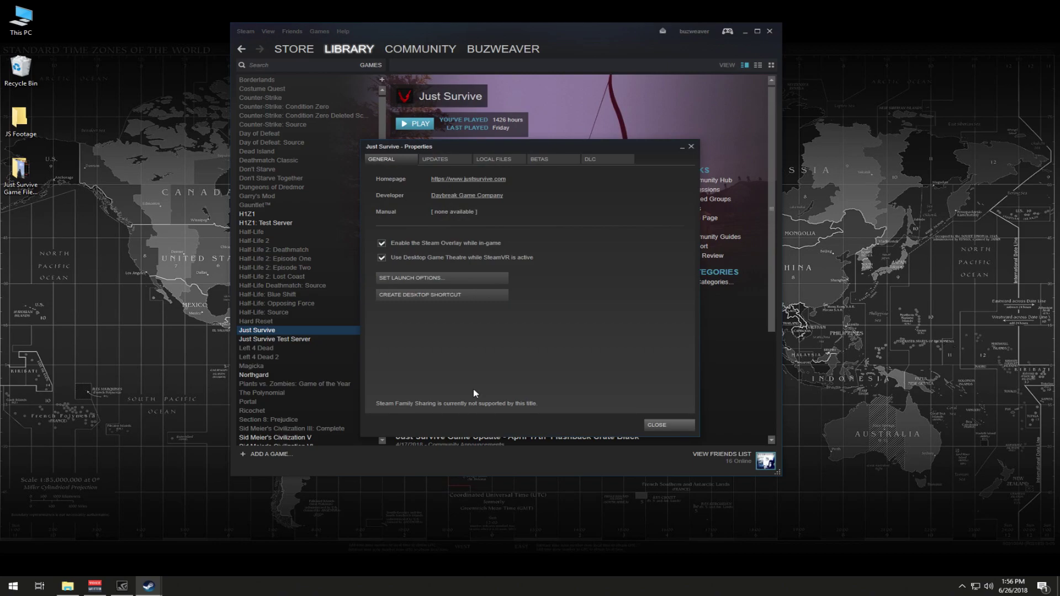
{"action": "left_click", "coordinate": [503, 161]}
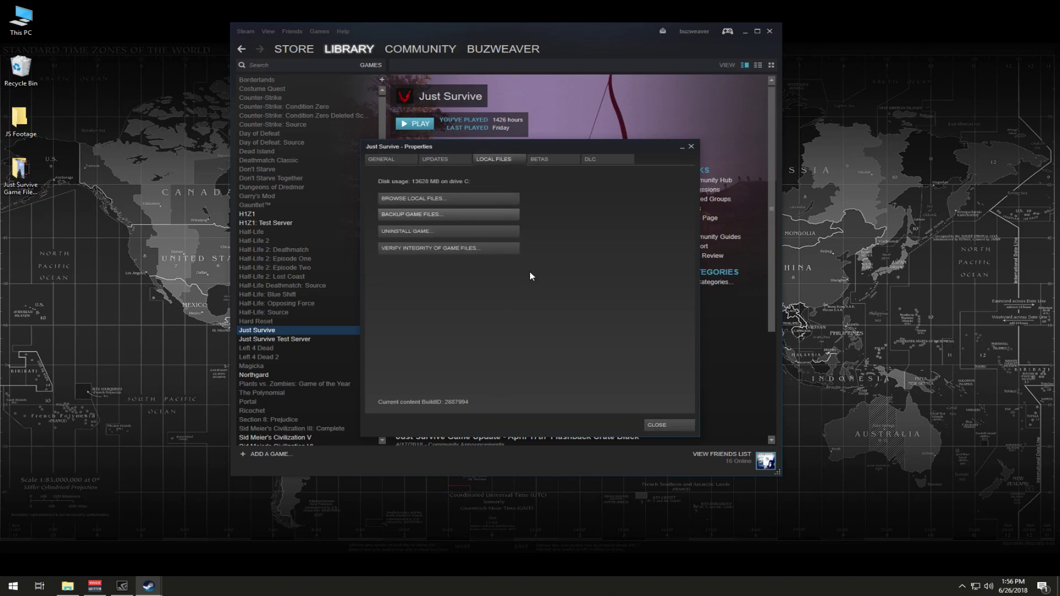
{"action": "left_click", "coordinate": [436, 249]}
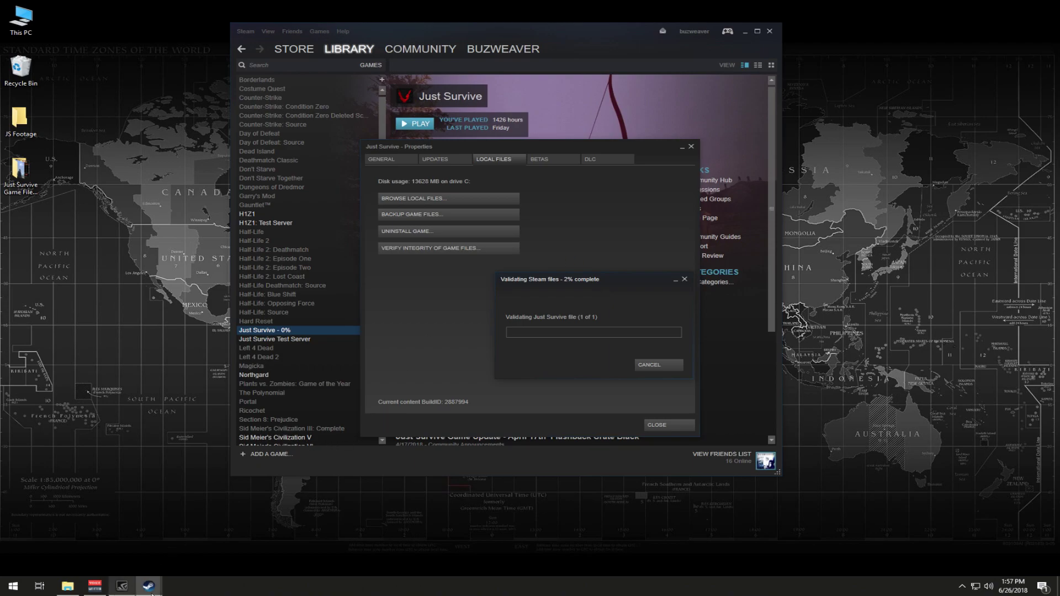
Switch to GeForce Experience and open its in-game overlay's Privacy control settings to examine the Desktop capture option.
{"action": "mouse_move", "coordinate": [154, 592]}
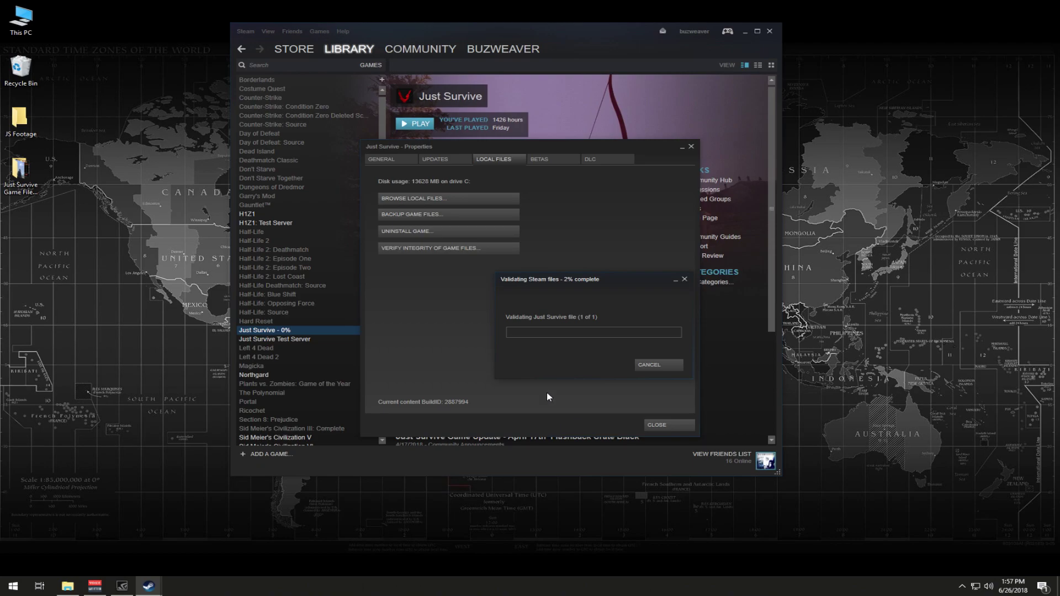
{"action": "left_click", "coordinate": [121, 586]}
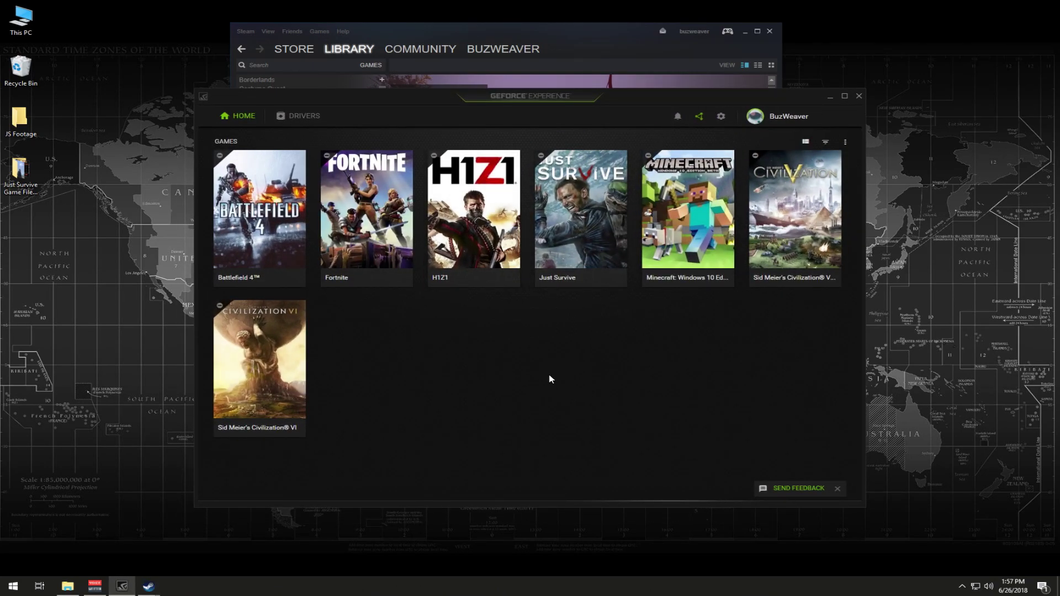
{"action": "key", "text": "alt+z"}
{"action": "left_click", "coordinate": [795, 174]}
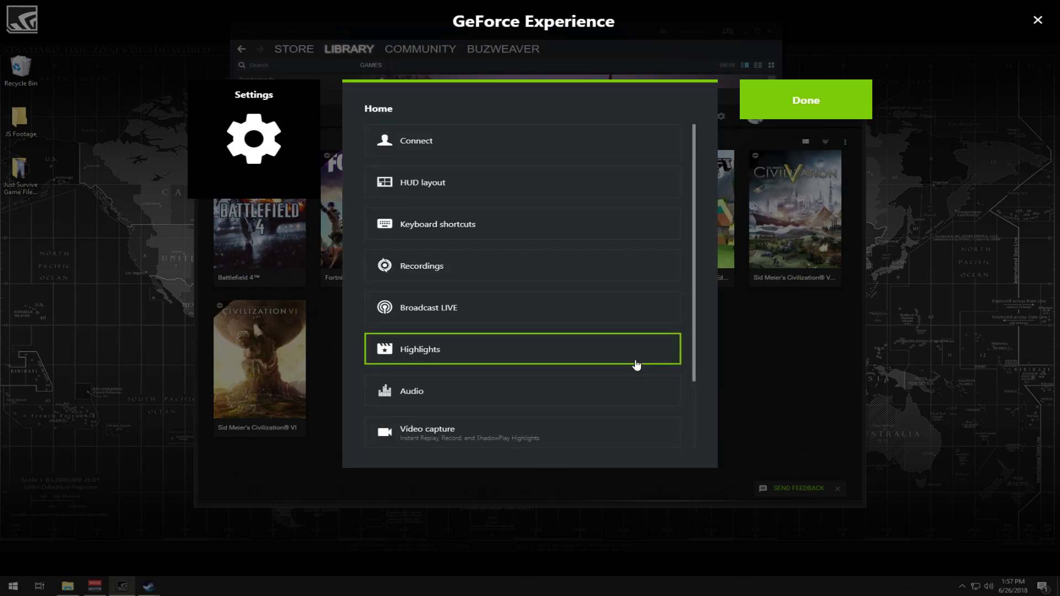
{"action": "scroll", "coordinate": [621, 354], "scroll_direction": "down", "scroll_amount": 2}
{"action": "left_click", "coordinate": [504, 434]}
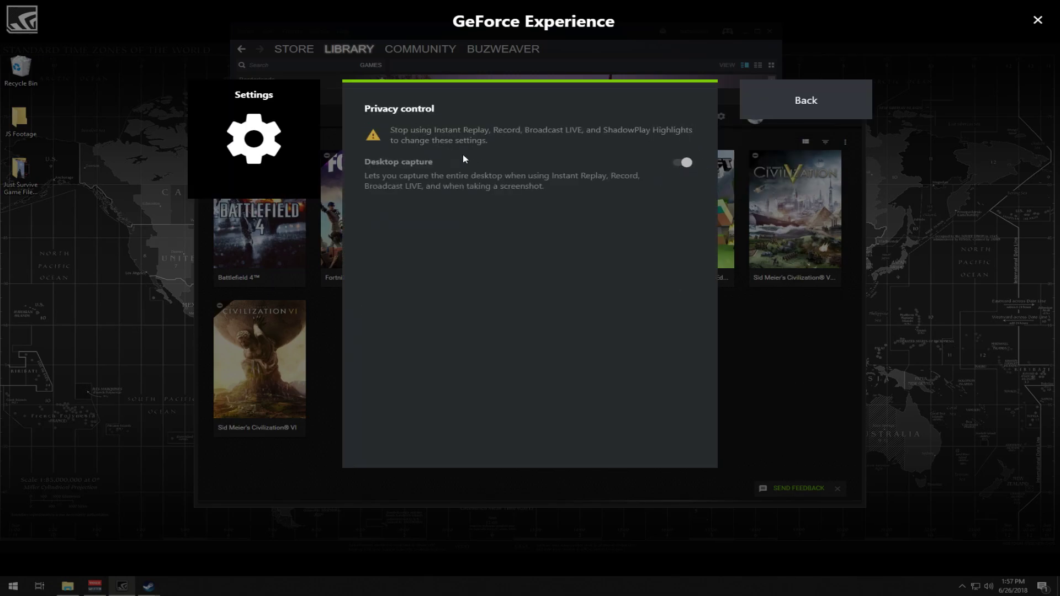
Leave the overlay settings without changes, close the overlay, and minimize GeForce Experience to return to Steam's file validation.
{"action": "left_click", "coordinate": [803, 111]}
{"action": "left_click", "coordinate": [803, 102]}
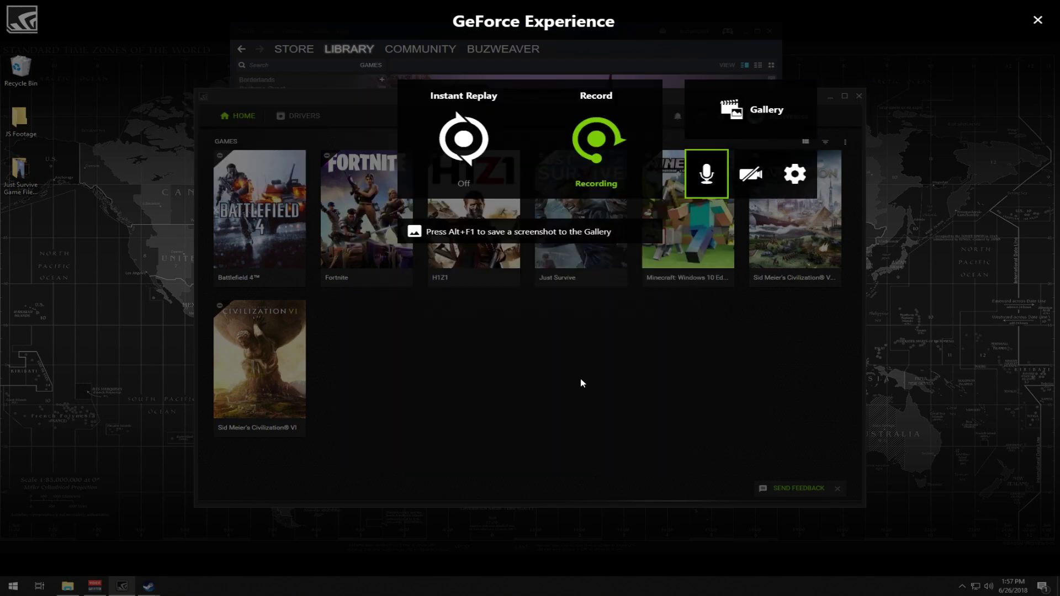
{"action": "left_click", "coordinate": [650, 443]}
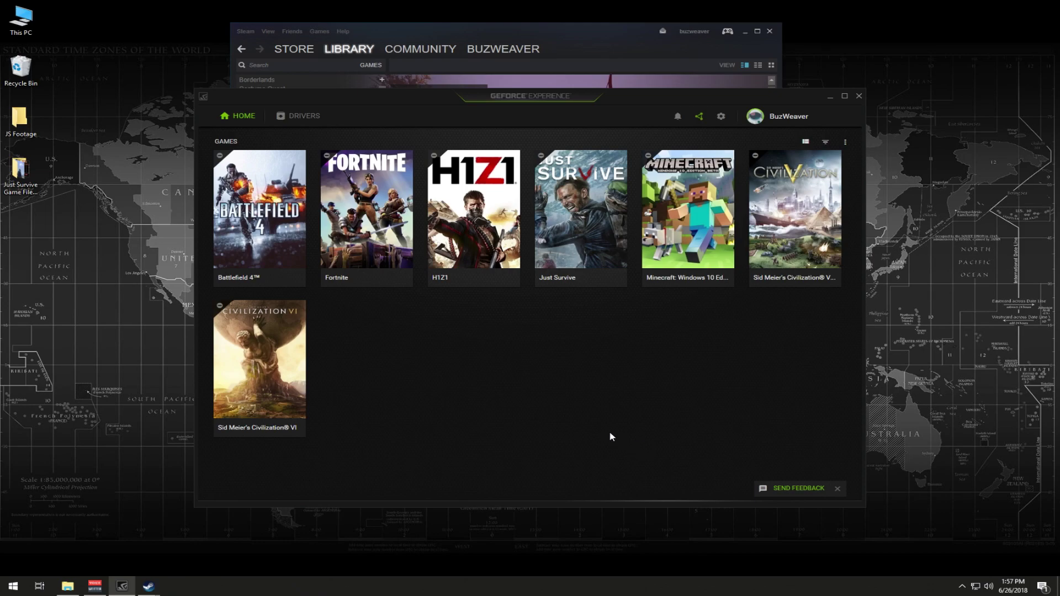
{"action": "mouse_move", "coordinate": [800, 182]}
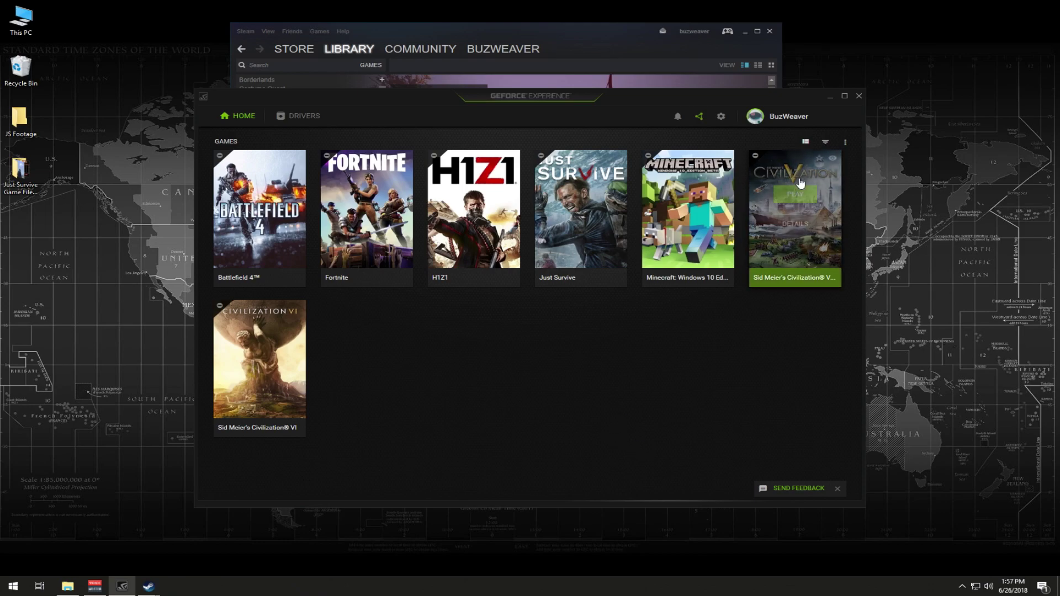
{"action": "left_click", "coordinate": [829, 97]}
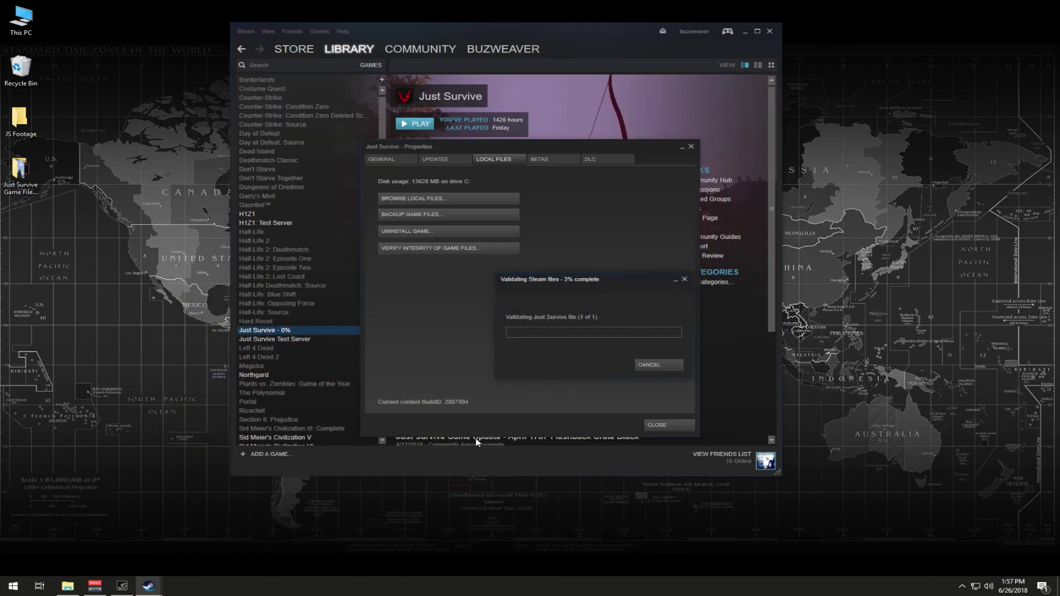